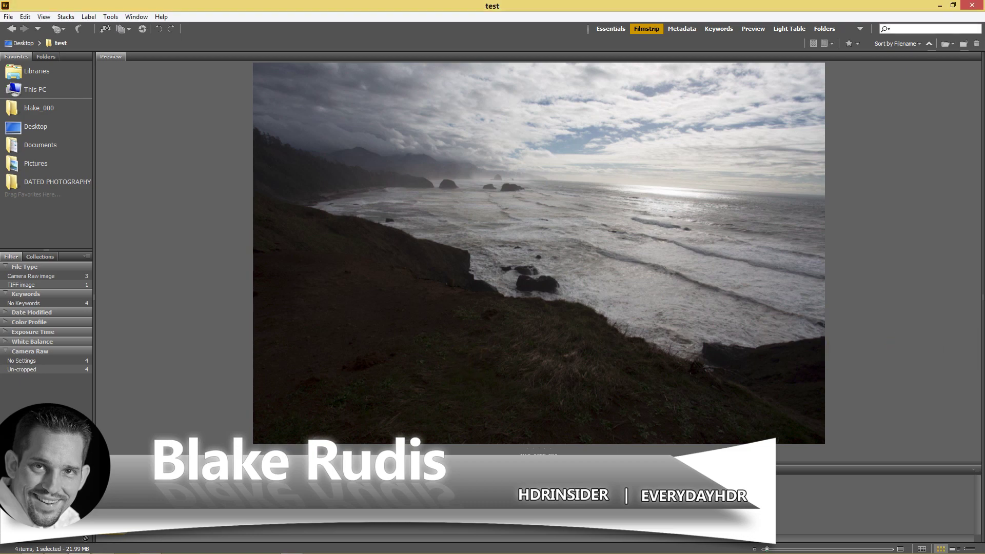
Step: Browse the bracketed exposures IMG_2755.CR2 to IMG_2757.CR2 and the HDR version in the filmstrip preview to compare them
{"action": "key", "text": "Right"}
{"action": "key", "text": "Right"}
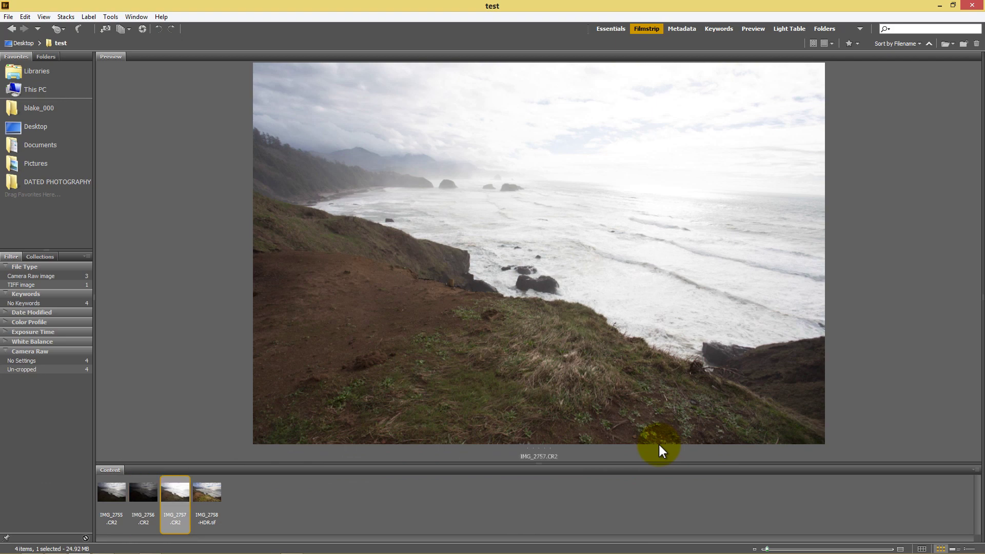
{"action": "key", "text": "Left"}
{"action": "key", "text": "Left"}
{"action": "key", "text": "Right"}
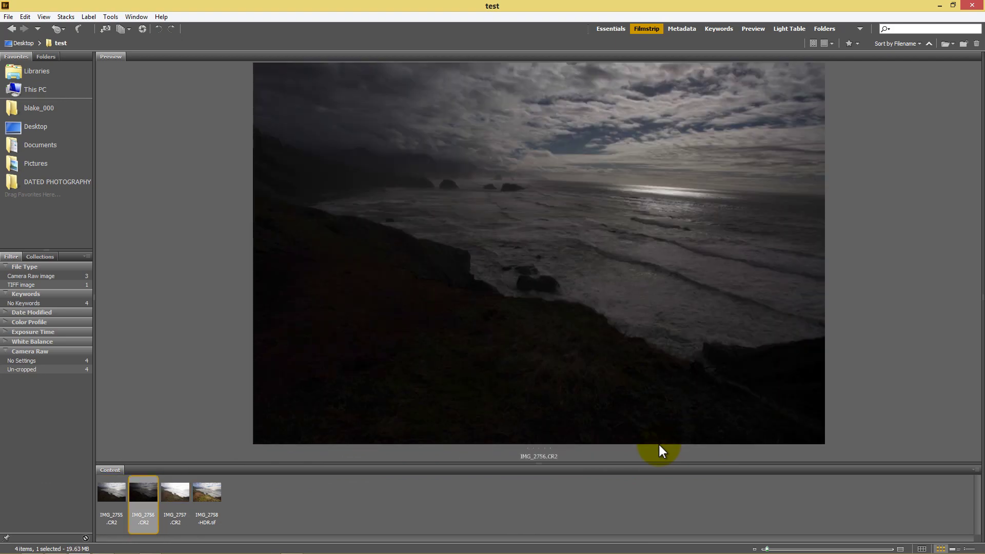
{"action": "key", "text": "Right"}
{"action": "key", "text": "Right"}
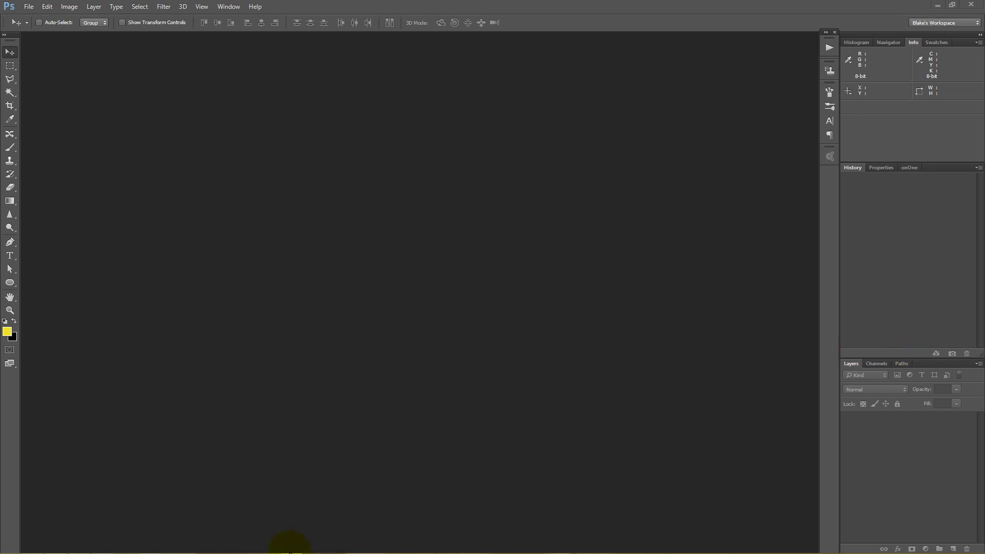
{"action": "mouse_move", "coordinate": [154, 546]}
{"action": "left_click", "coordinate": [79, 546]}
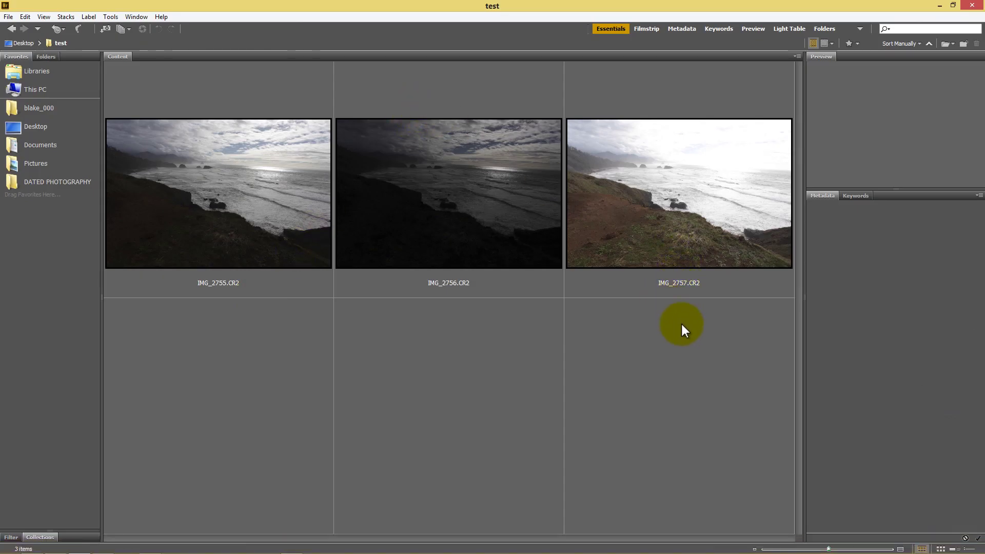
{"action": "left_click", "coordinate": [636, 220]}
{"action": "left_click", "coordinate": [245, 177], "text": "shift"}
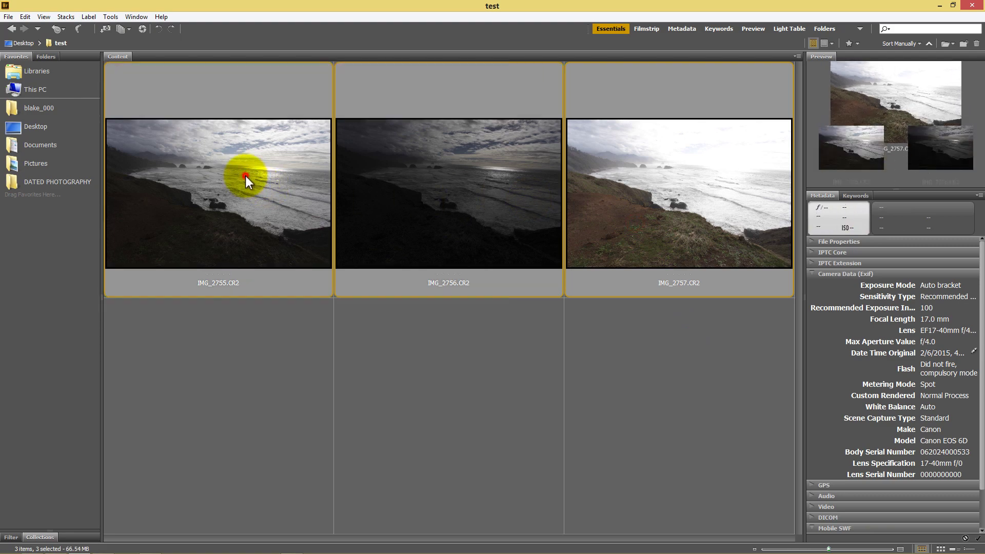
{"action": "right_click", "coordinate": [378, 119]}
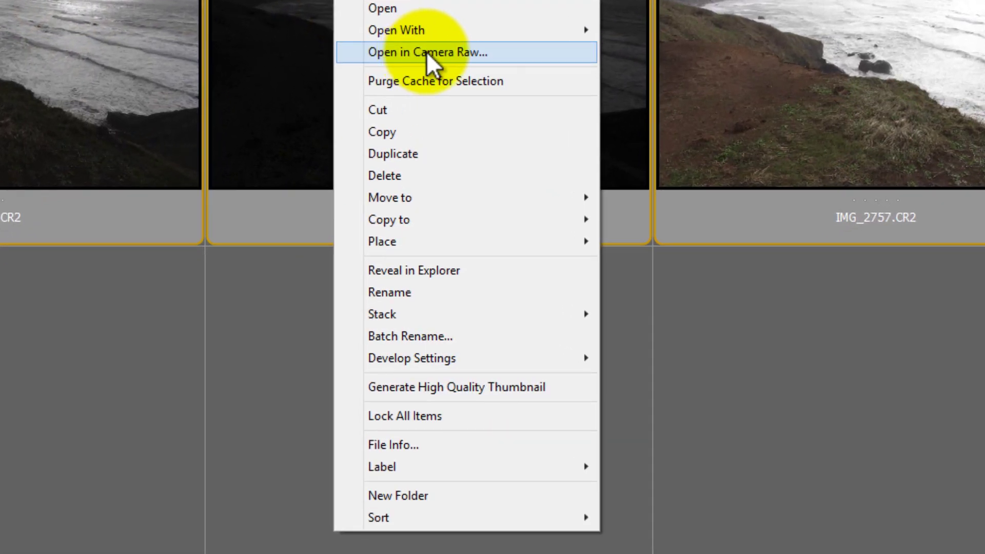
{"action": "left_click", "coordinate": [512, 114]}
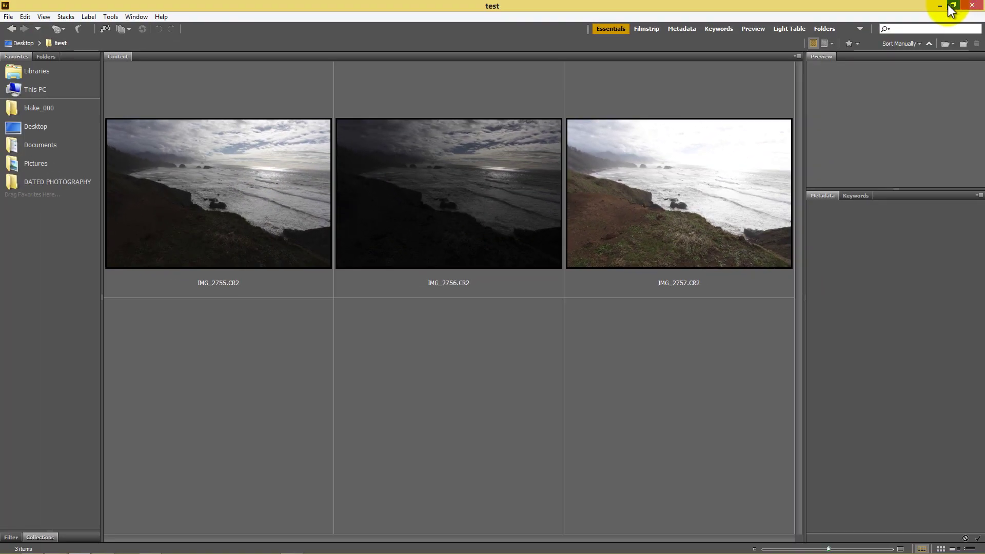
Step: Switch to the test folder in File Explorer and open IMG_2755.CR2, IMG_2756.CR2 and IMG_2757.CR2 together in Photoshop's Camera Raw
{"action": "left_click", "coordinate": [947, 5]}
{"action": "left_click", "coordinate": [55, 546]}
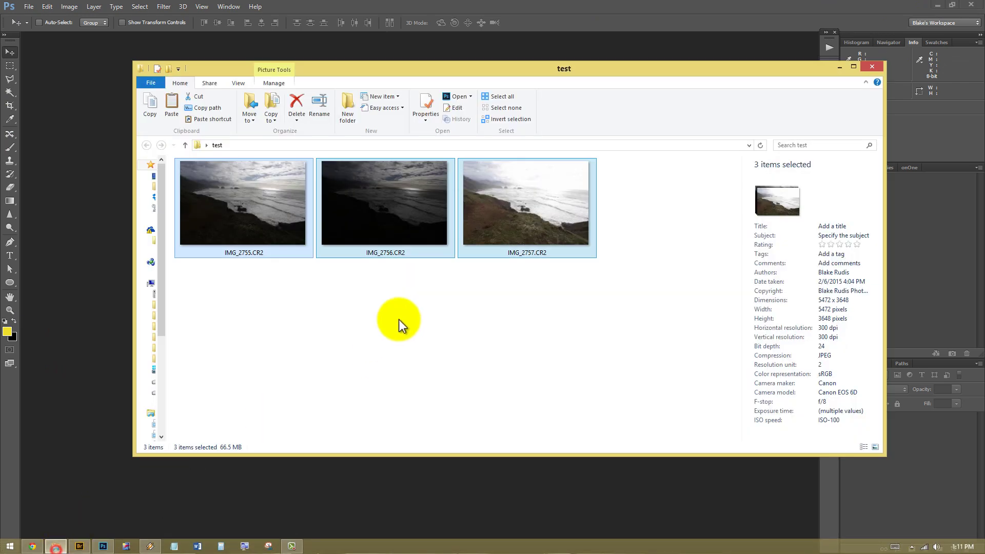
{"action": "left_click", "coordinate": [515, 289]}
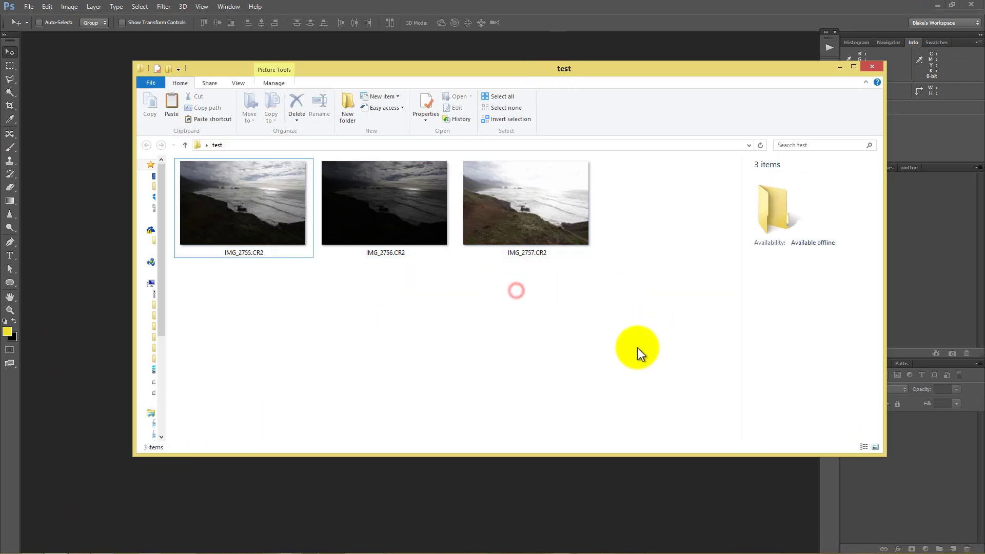
{"action": "left_click_drag", "start_coordinate": [634, 348], "coordinate": [191, 164]}
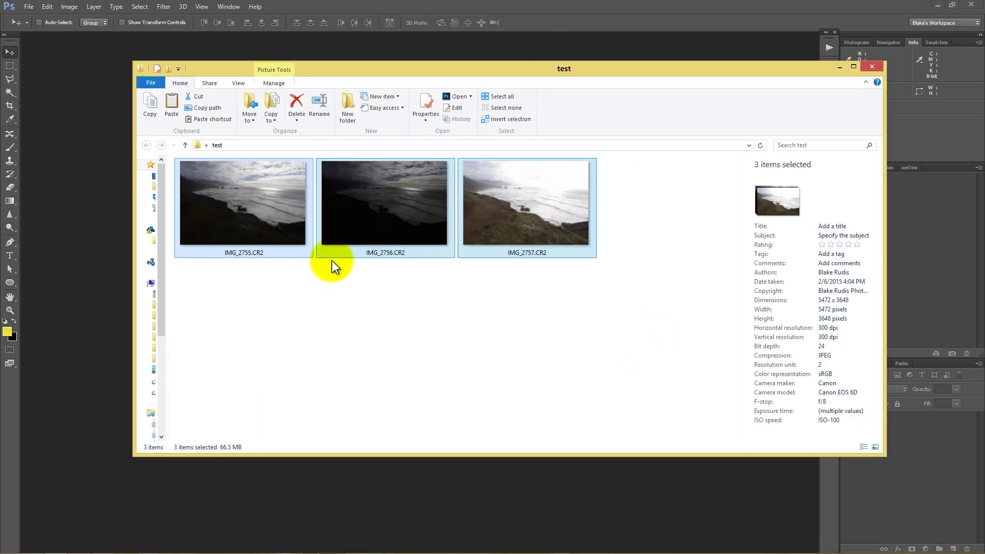
{"action": "left_click_drag", "start_coordinate": [278, 207], "coordinate": [88, 214]}
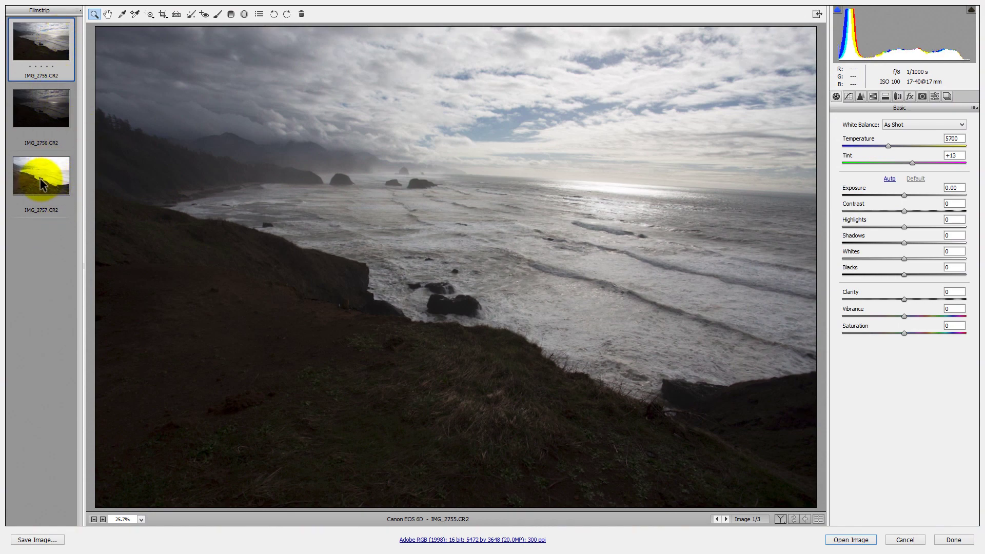
Step: Select all three exposures in the filmstrip and start Merge to HDR
{"action": "key", "text": "shift"}
{"action": "left_click", "coordinate": [40, 180], "text": "shift"}
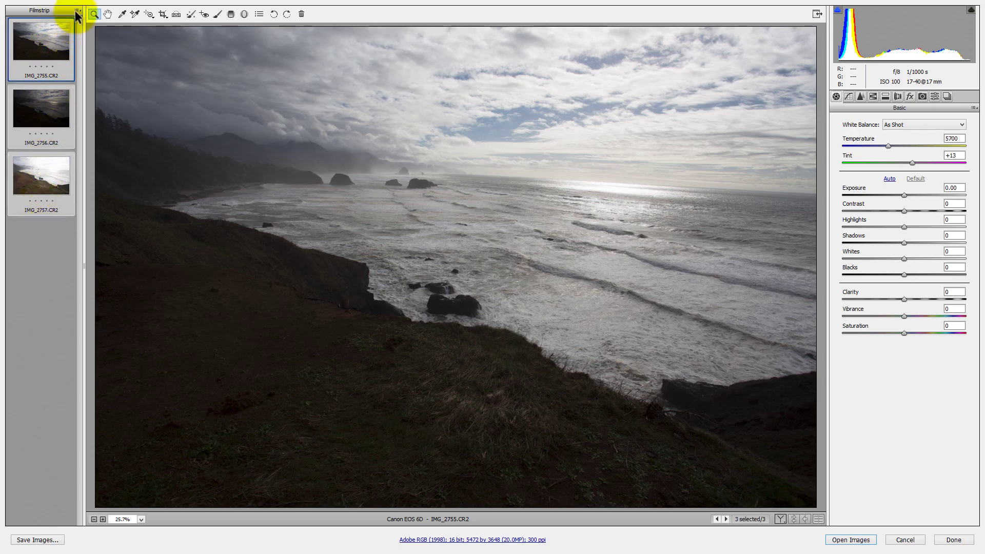
{"action": "left_click", "coordinate": [55, 34]}
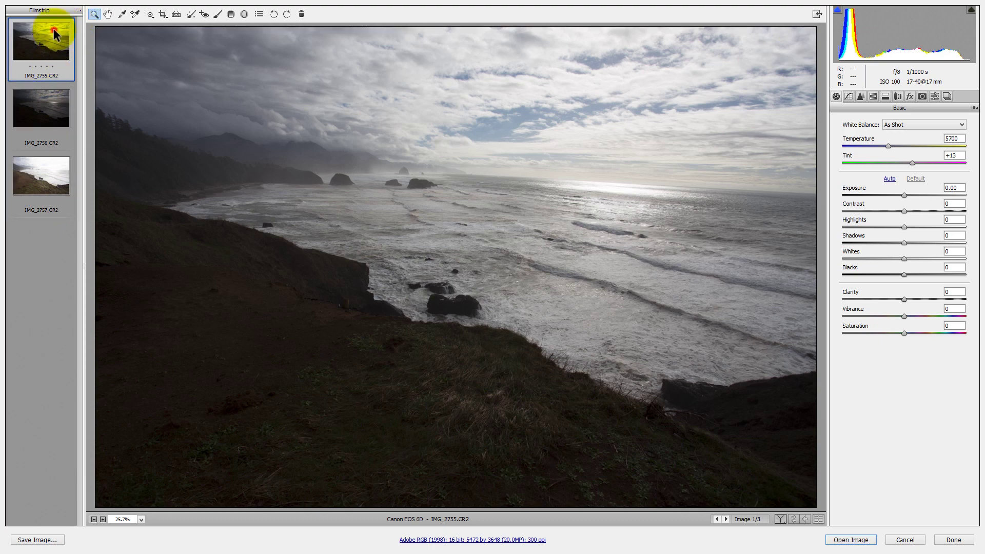
{"action": "left_click", "coordinate": [45, 173], "text": "shift"}
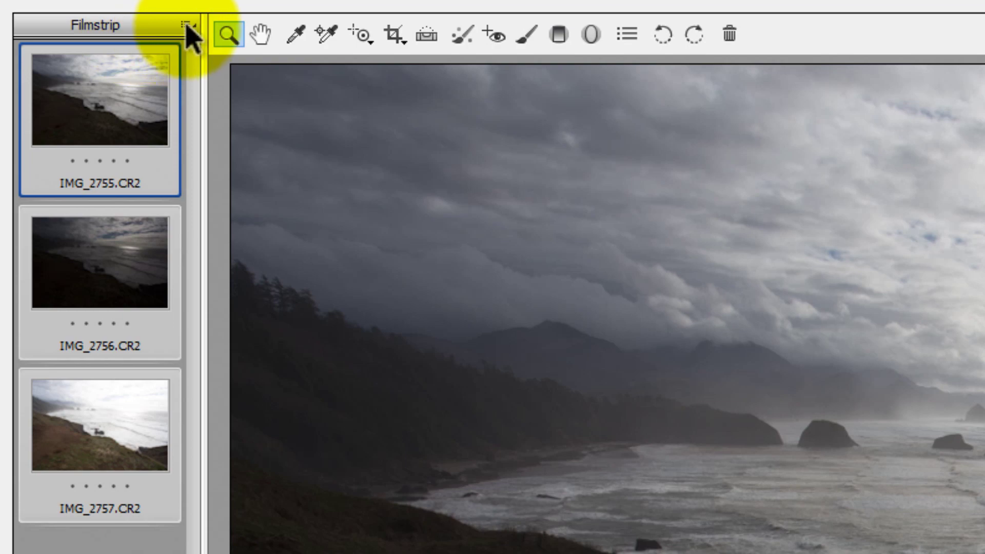
{"action": "left_click", "coordinate": [187, 26]}
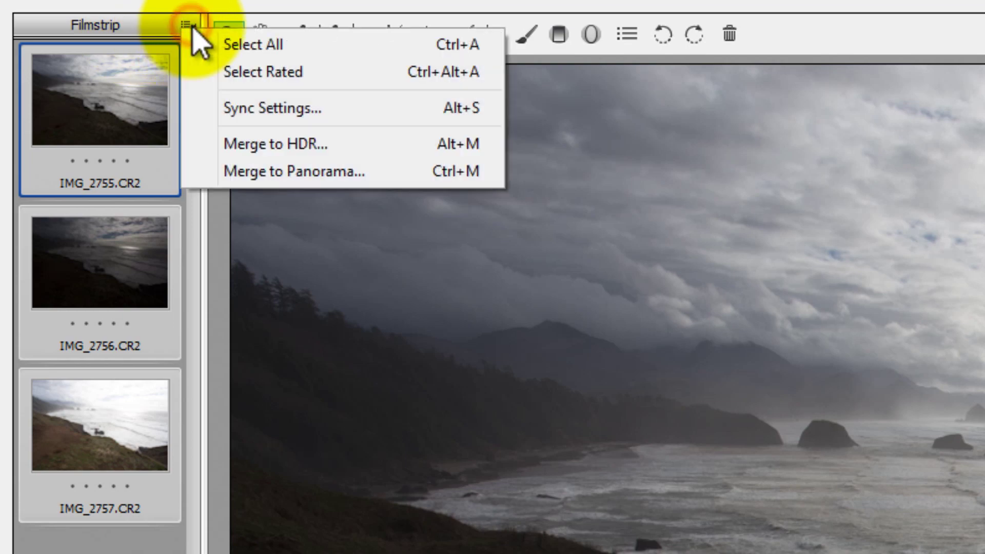
{"action": "left_click", "coordinate": [229, 141]}
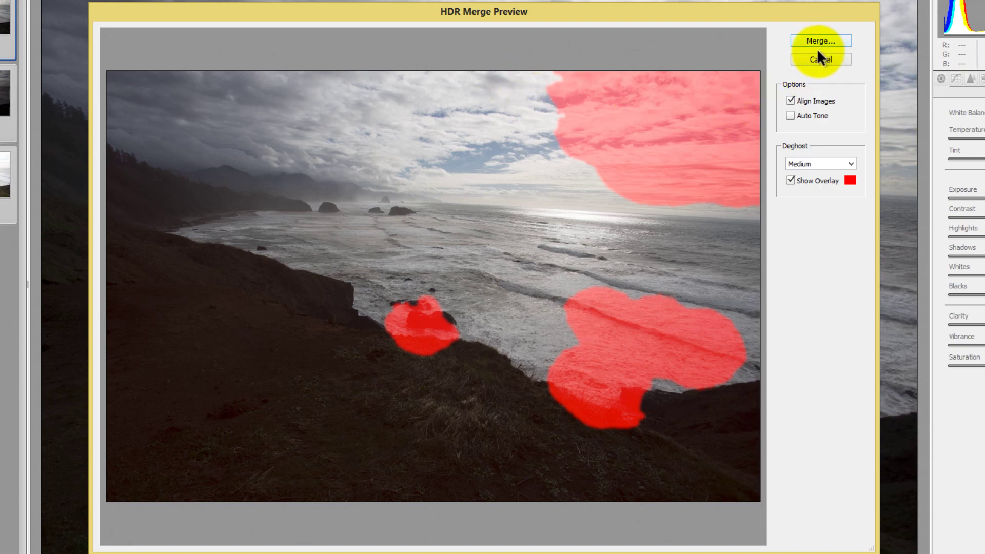
Step: Keep Align Images enabled and turn on Auto Tone for the HDR merge
{"action": "left_click", "coordinate": [792, 101]}
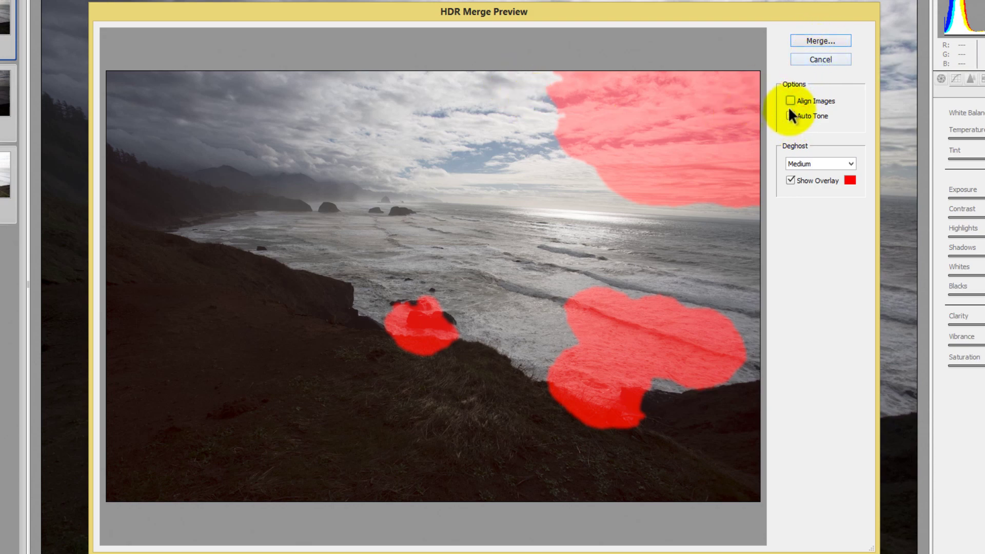
{"action": "left_click", "coordinate": [790, 99]}
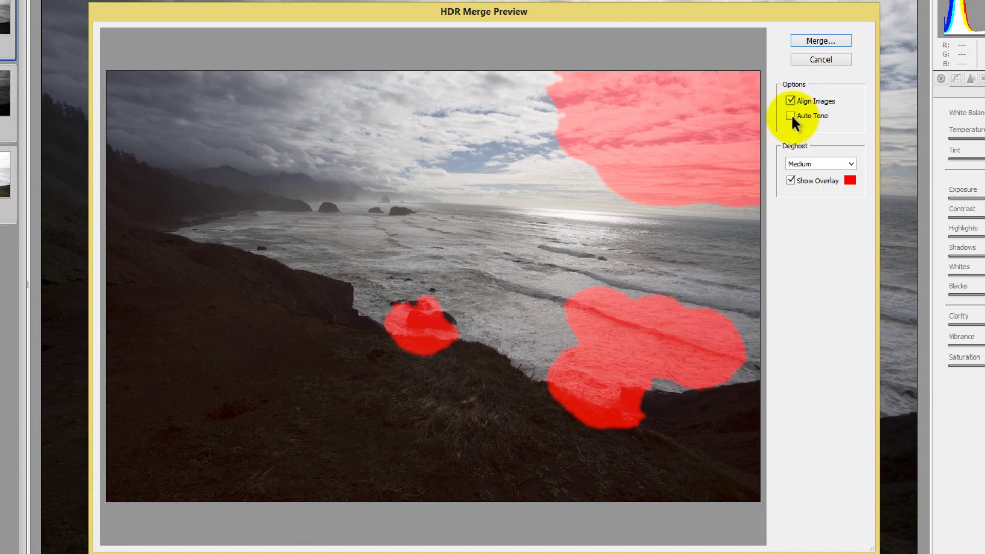
{"action": "left_click", "coordinate": [790, 116]}
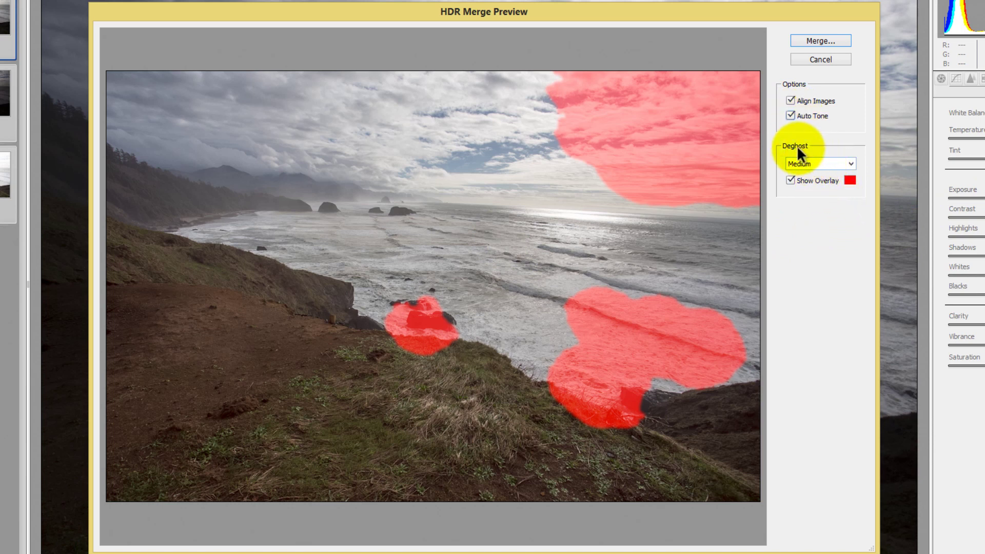
Step: Check the deghost overlay with deghosting kept at Medium, and save the merged result as IMG_2755-HDR.dng in the test folder
{"action": "left_click", "coordinate": [834, 162]}
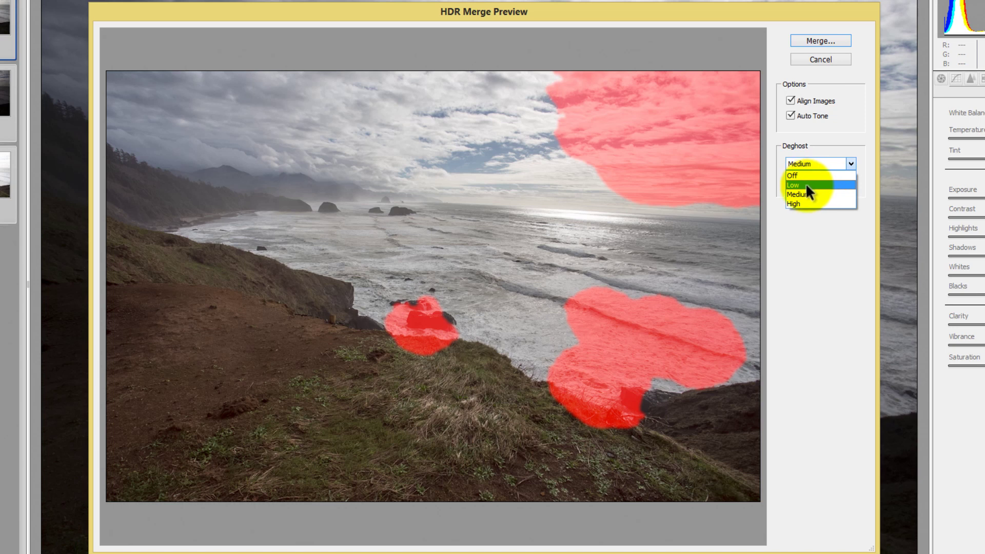
{"action": "left_click", "coordinate": [804, 235]}
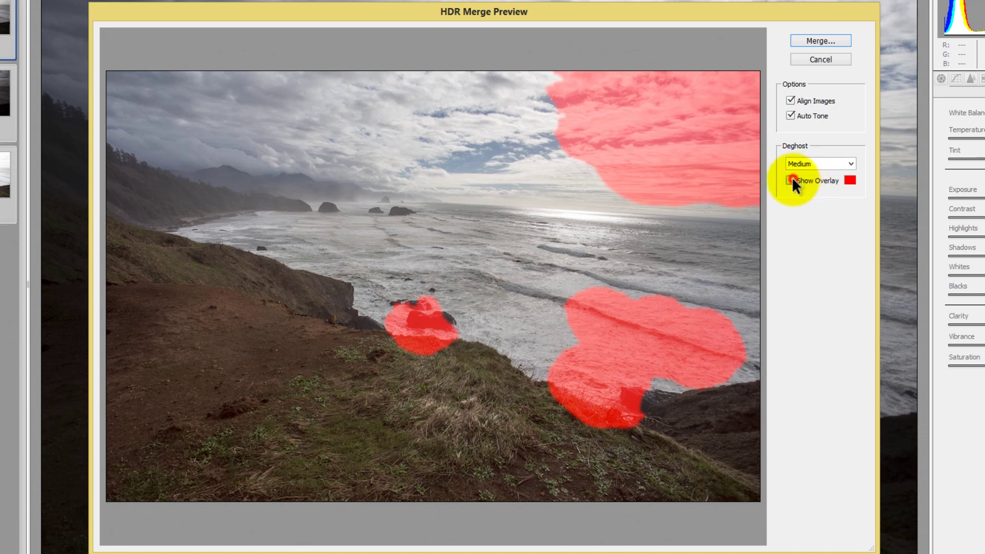
{"action": "left_click", "coordinate": [790, 181]}
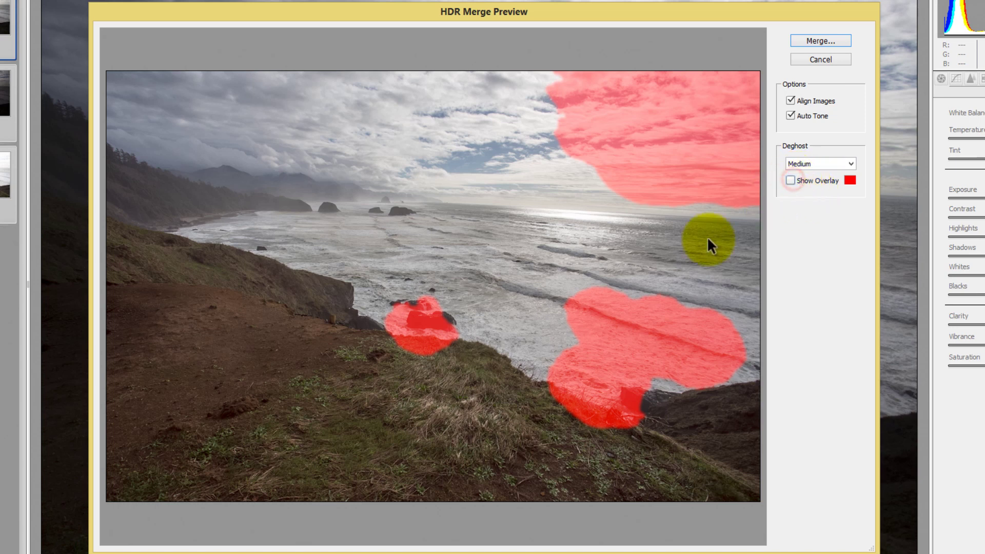
{"action": "left_click", "coordinate": [796, 182]}
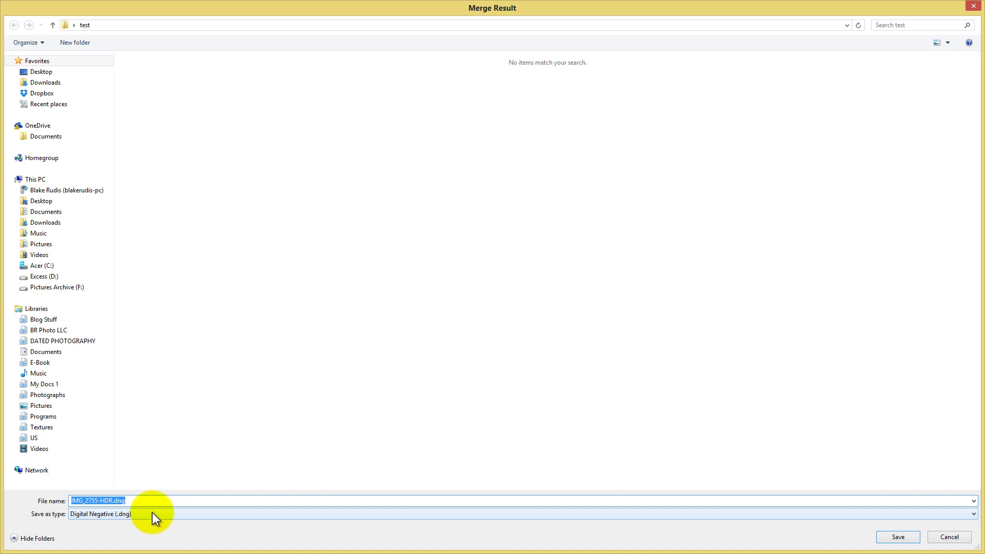
{"action": "left_click", "coordinate": [897, 537]}
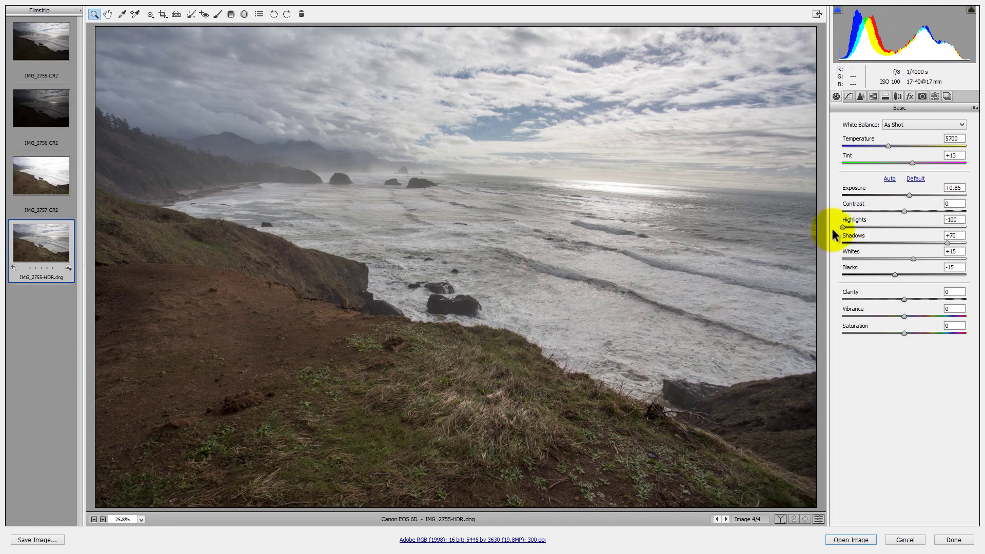
Step: Compare the default and automatic tone settings on the merged HDR image, leaving it at the default values
{"action": "left_click", "coordinate": [913, 180]}
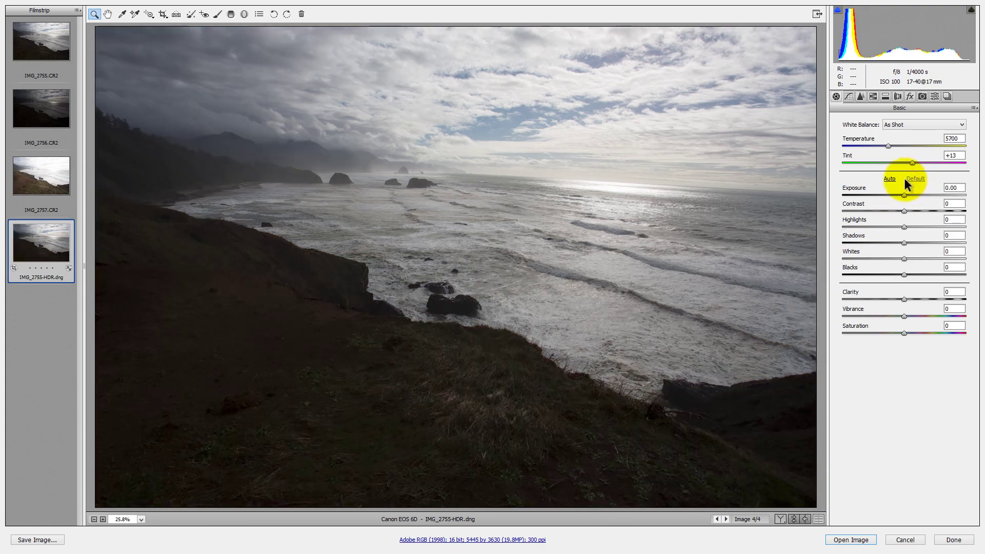
{"action": "left_click", "coordinate": [890, 179]}
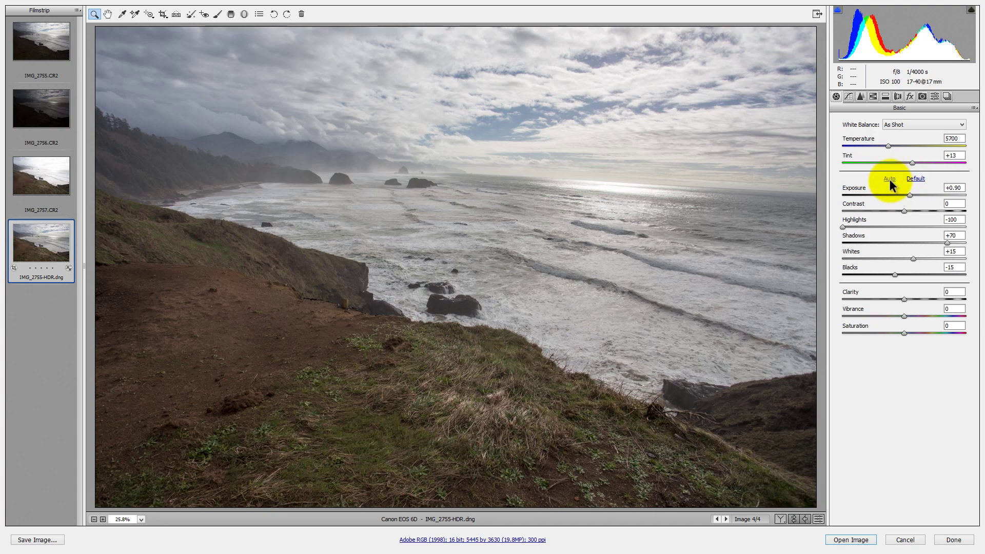
{"action": "left_click", "coordinate": [915, 180]}
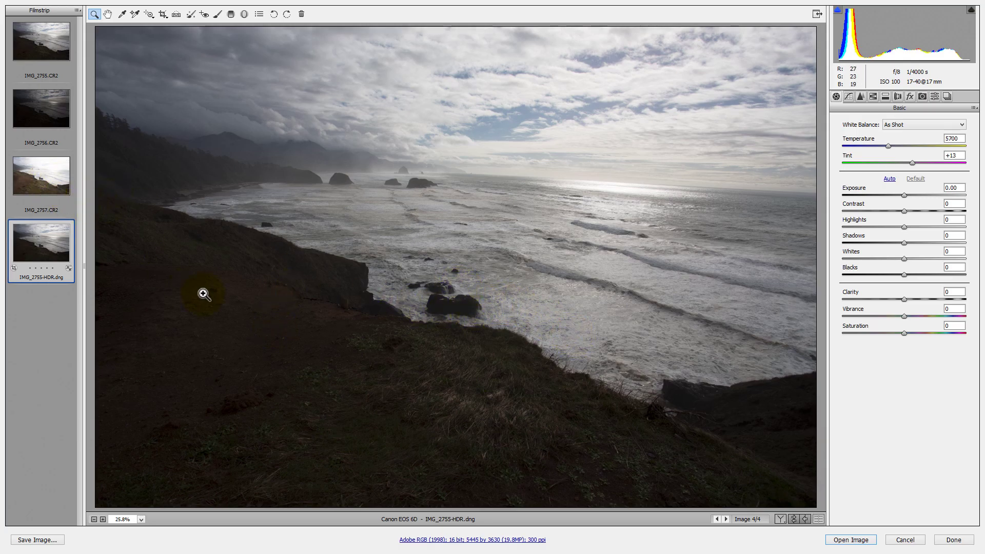
Step: Compare the overexposed, underexposed and normal source photos with IMG_2755-HDR.dng, ending on the HDR image
{"action": "left_click", "coordinate": [42, 177]}
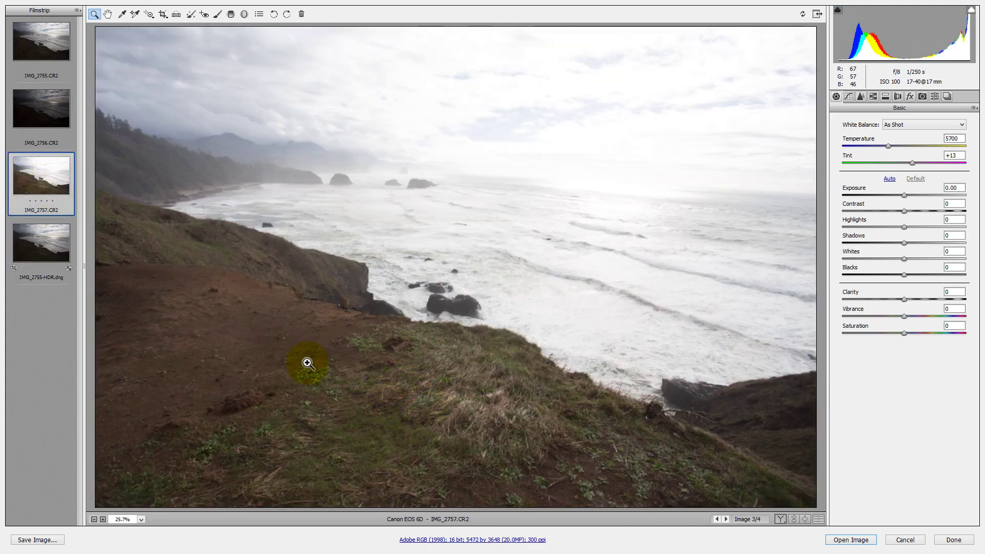
{"action": "left_click", "coordinate": [39, 105]}
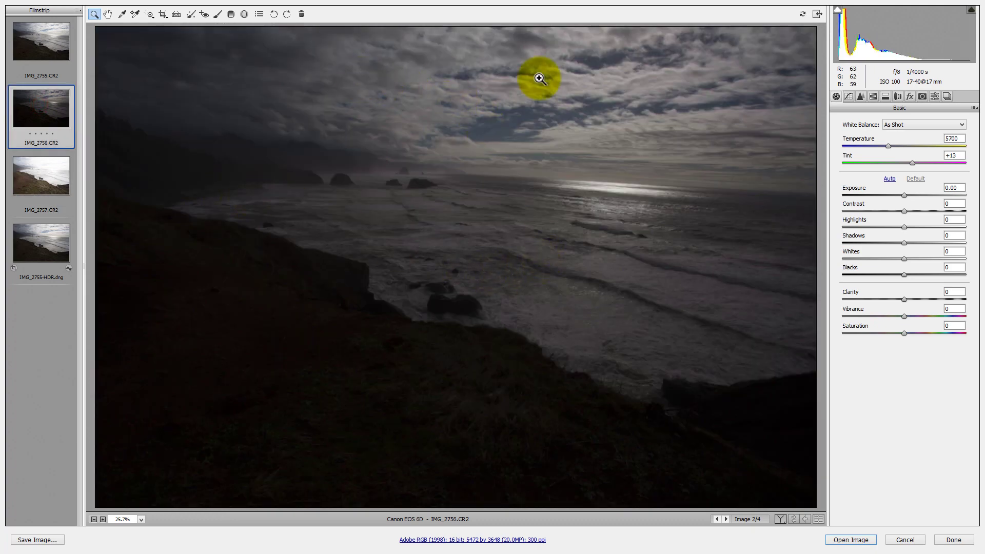
{"action": "left_click", "coordinate": [36, 29]}
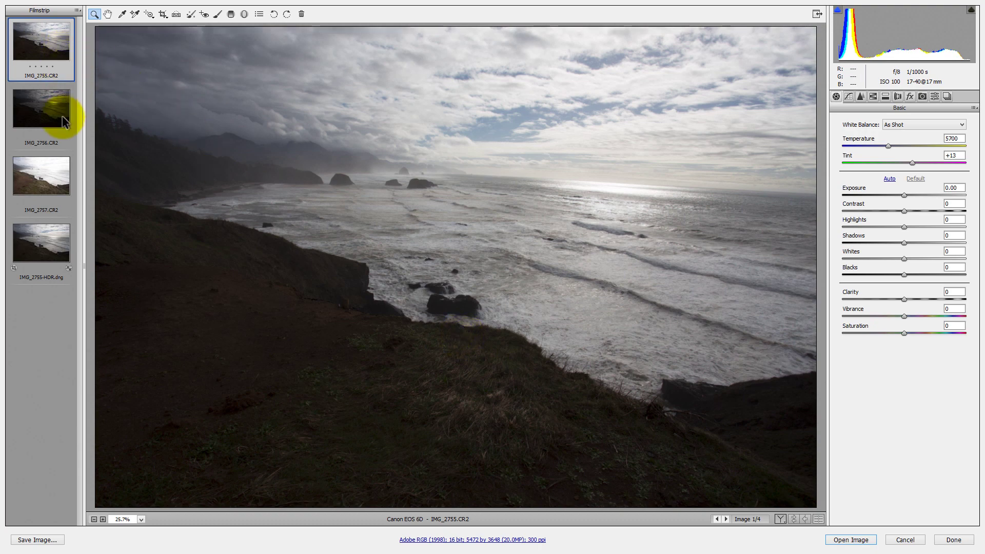
{"action": "left_click", "coordinate": [56, 180]}
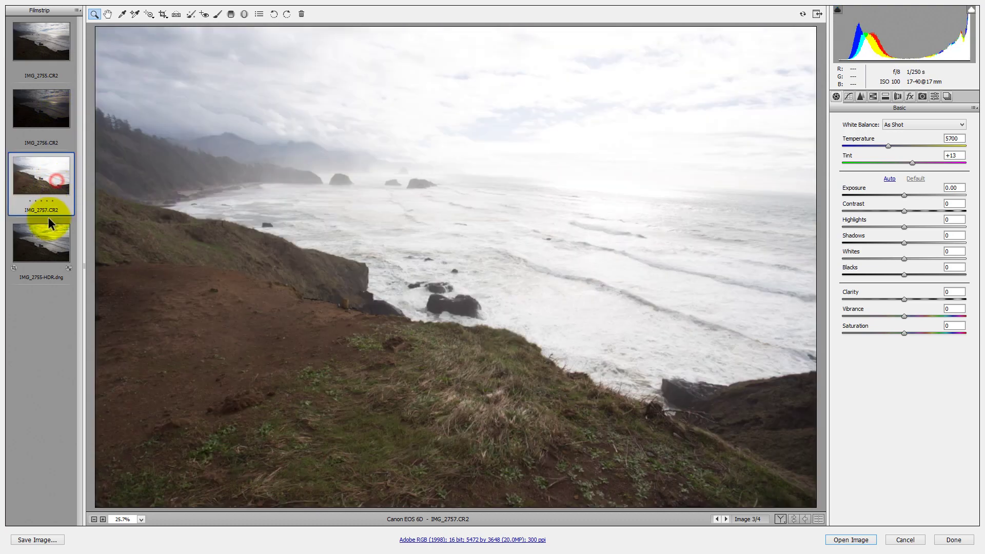
{"action": "left_click", "coordinate": [46, 249]}
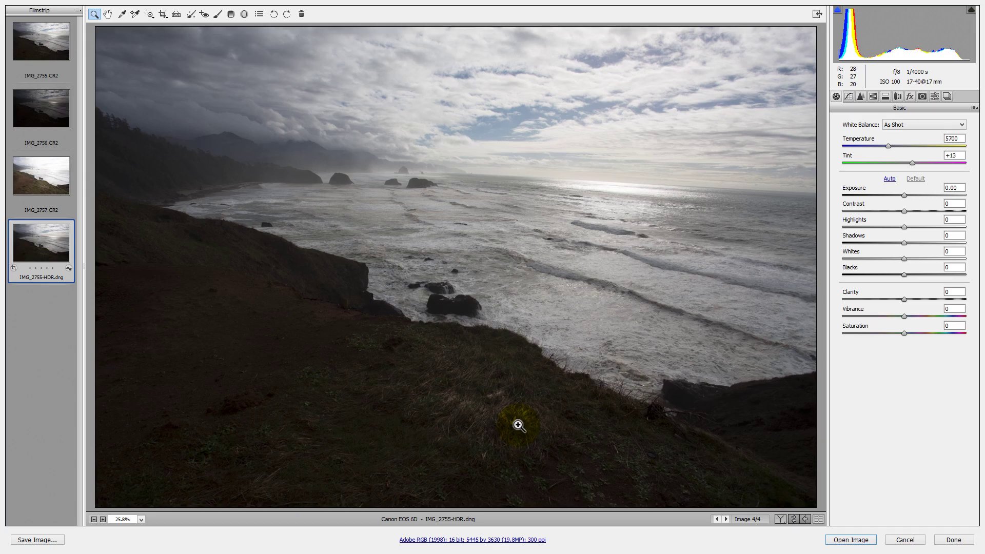
Step: Check the output color space, bit depth and image size in the workflow options for the HDR image
{"action": "left_click", "coordinate": [468, 543]}
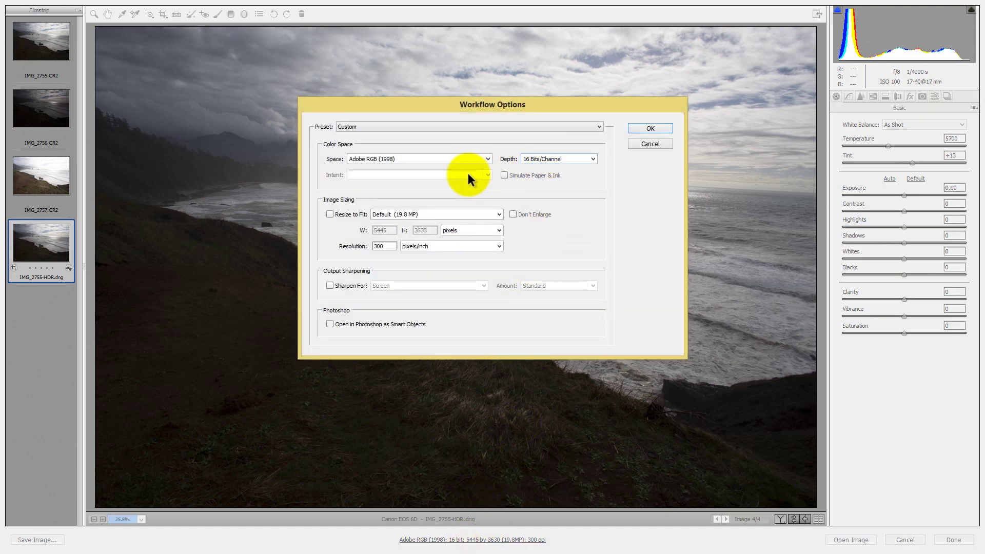
{"action": "left_click", "coordinate": [647, 128]}
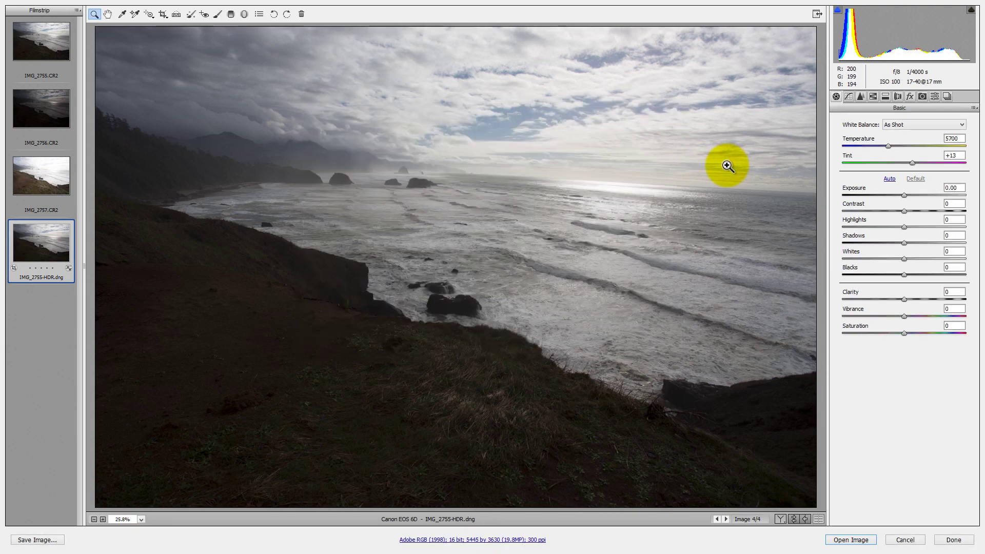
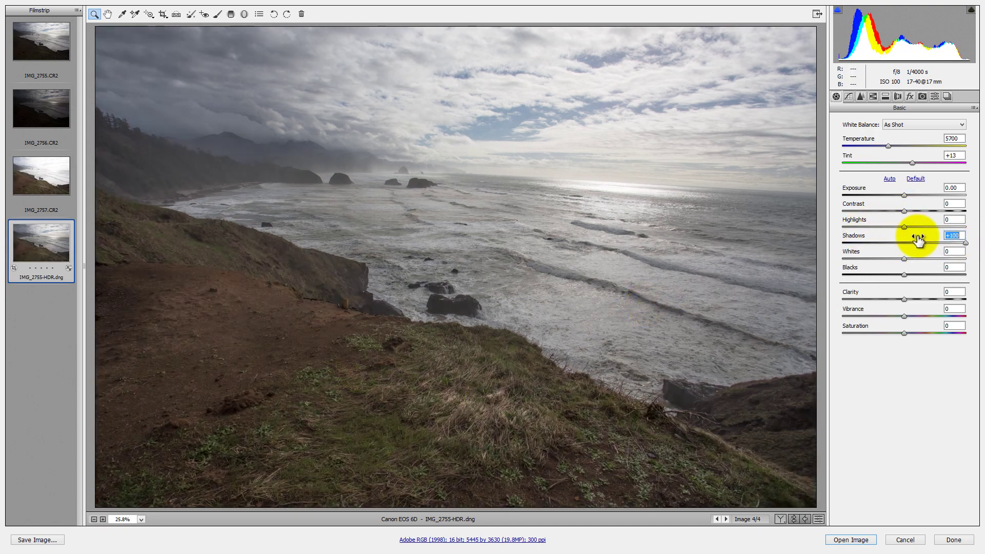
Step: Set the HDR image's Exposure to +0.75, Contrast to +60, Highlights to -72, Whites to -1 and Blacks to +25
{"action": "left_click_drag", "start_coordinate": [907, 226], "coordinate": [871, 224]}
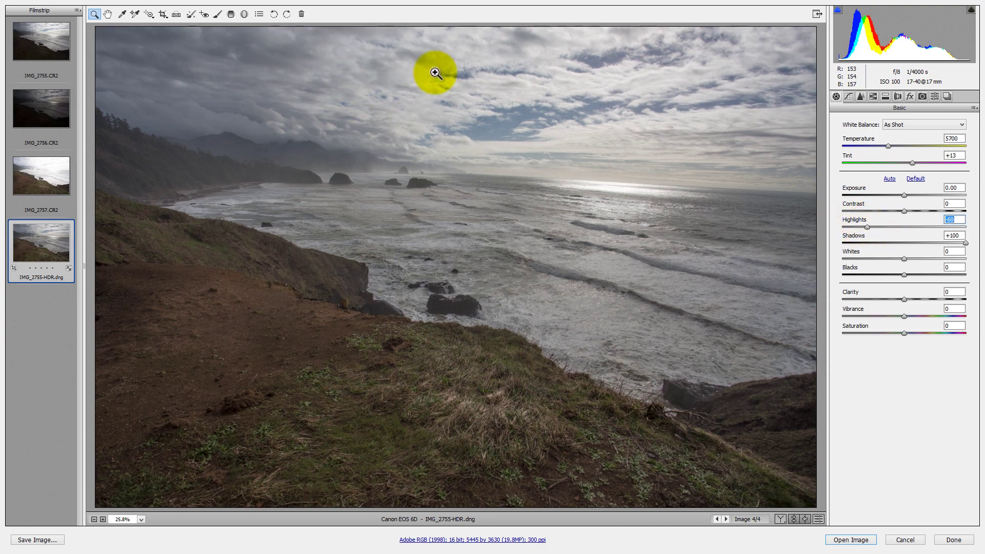
{"action": "left_click_drag", "start_coordinate": [875, 226], "coordinate": [882, 229]}
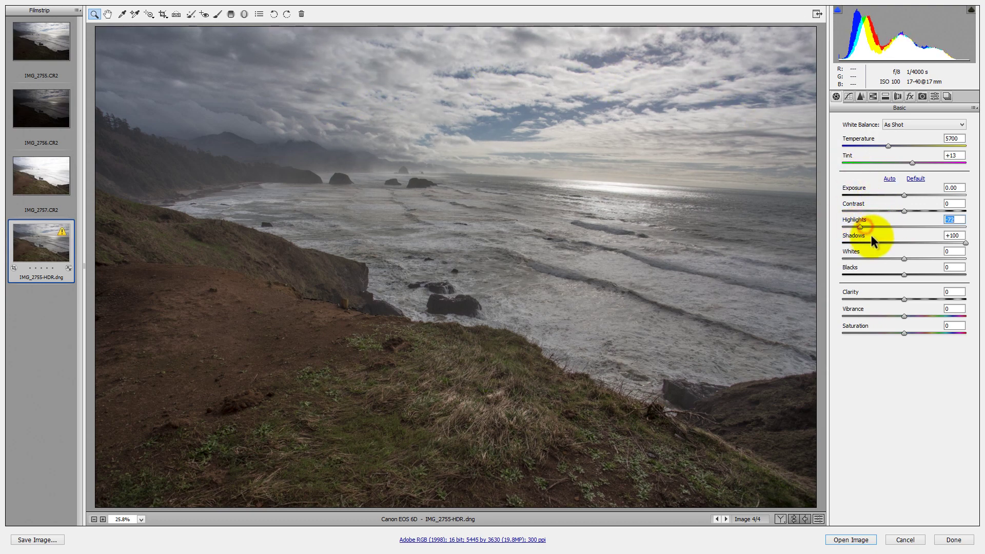
{"action": "mouse_move", "coordinate": [916, 257]}
{"action": "left_mouse_down"}
{"action": "mouse_move", "coordinate": [891, 272]}
{"action": "mouse_move", "coordinate": [918, 277]}
{"action": "left_mouse_up"}
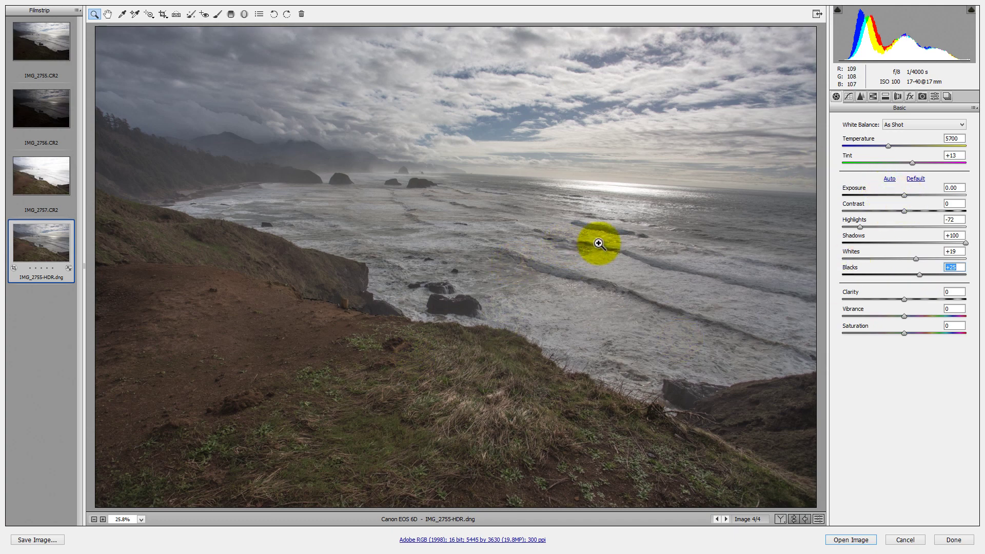
{"action": "left_click_drag", "start_coordinate": [902, 194], "coordinate": [908, 193]}
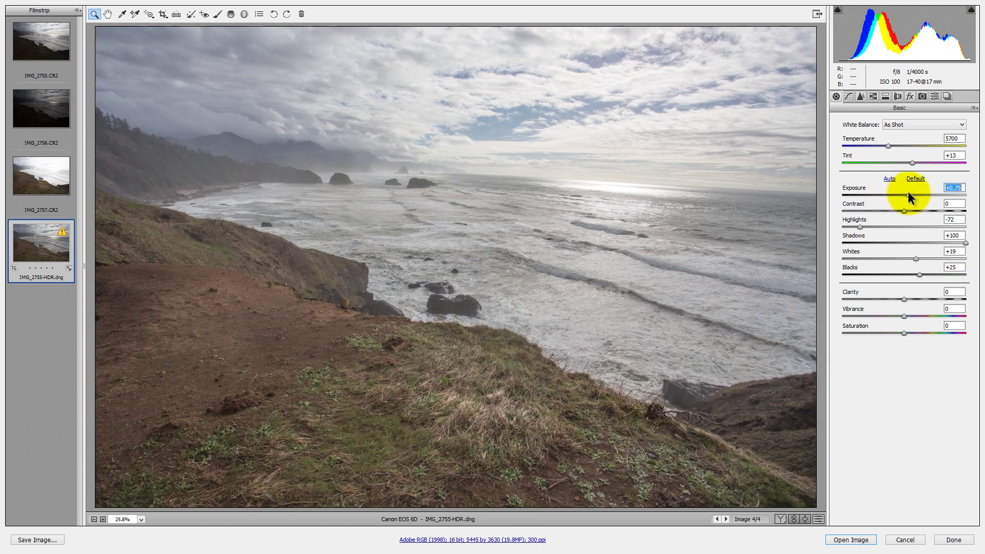
{"action": "left_click_drag", "start_coordinate": [914, 256], "coordinate": [904, 257]}
{"action": "left_click_drag", "start_coordinate": [904, 210], "coordinate": [940, 203]}
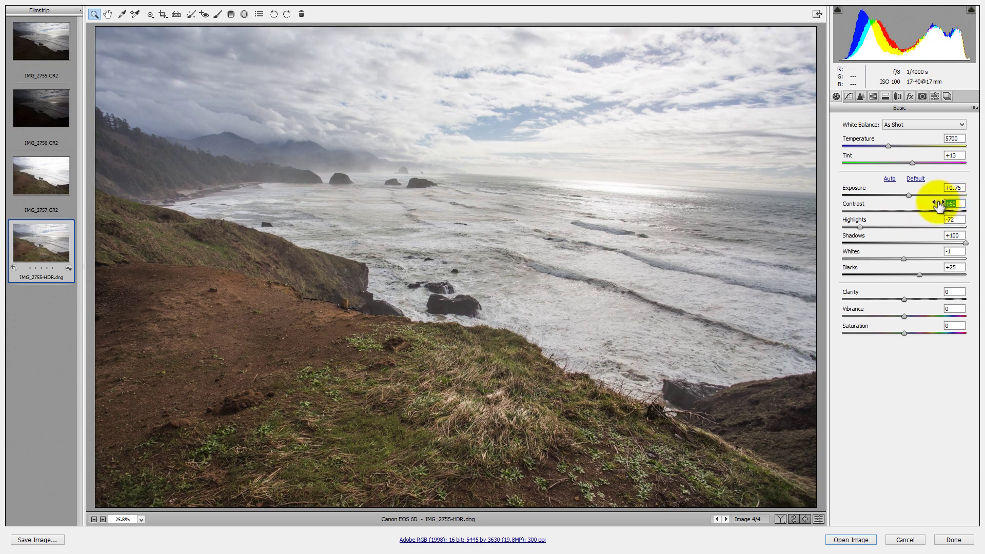
Step: Set Highlights to -100, Whites to -23 and Vibrance to +35, and settle Blacks at +3 after trying both extremes
{"action": "left_click_drag", "start_coordinate": [860, 228], "coordinate": [842, 226]}
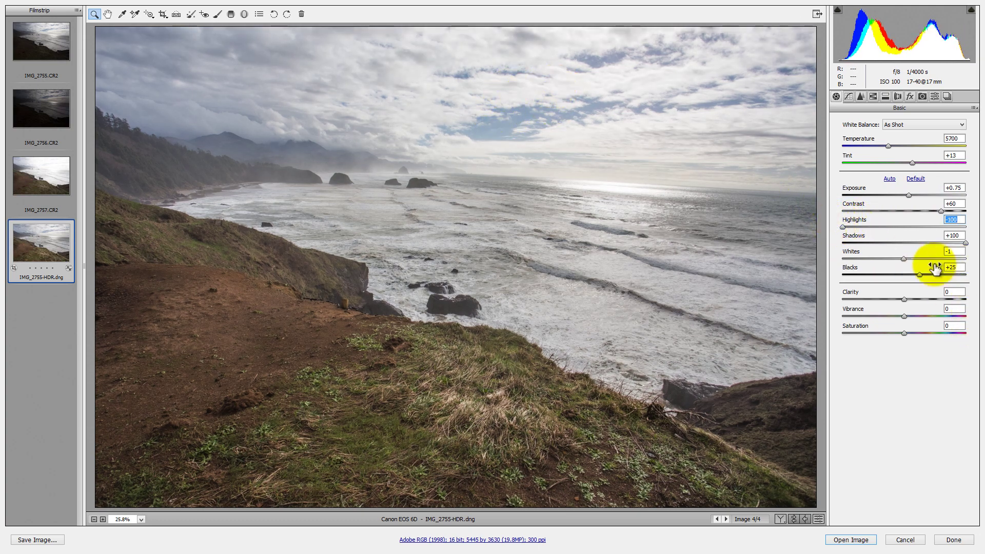
{"action": "left_click_drag", "start_coordinate": [904, 257], "coordinate": [886, 269]}
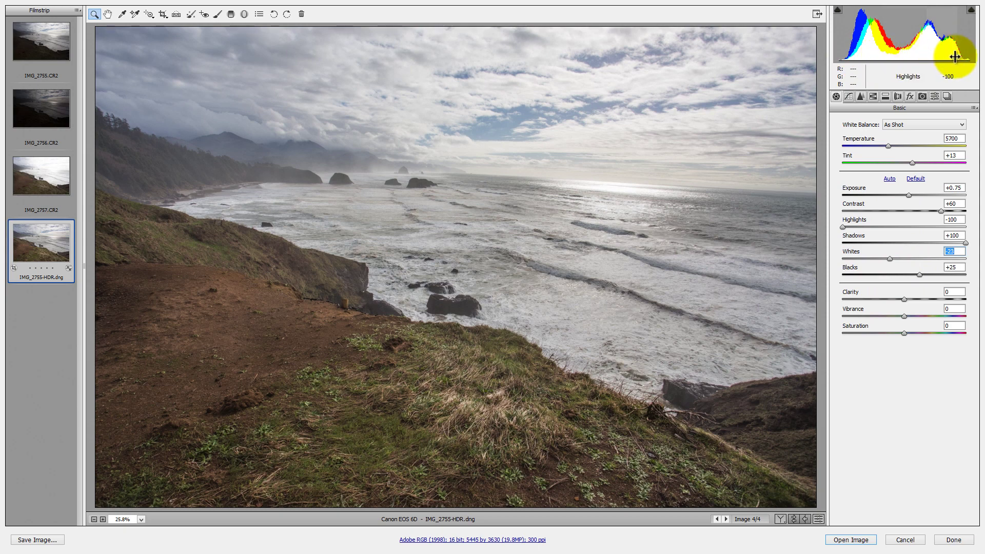
{"action": "left_click_drag", "start_coordinate": [918, 275], "coordinate": [814, 272]}
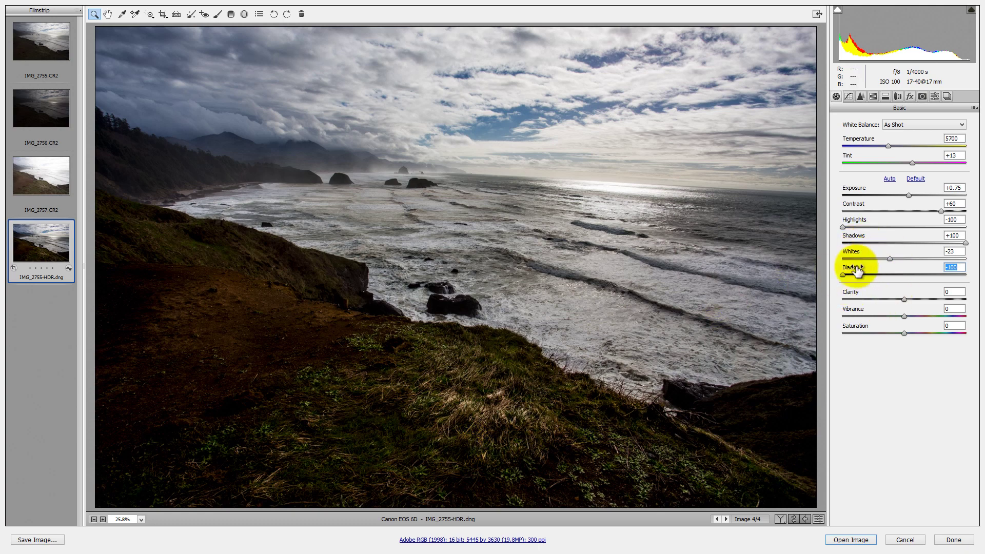
{"action": "left_click_drag", "start_coordinate": [844, 274], "coordinate": [984, 254]}
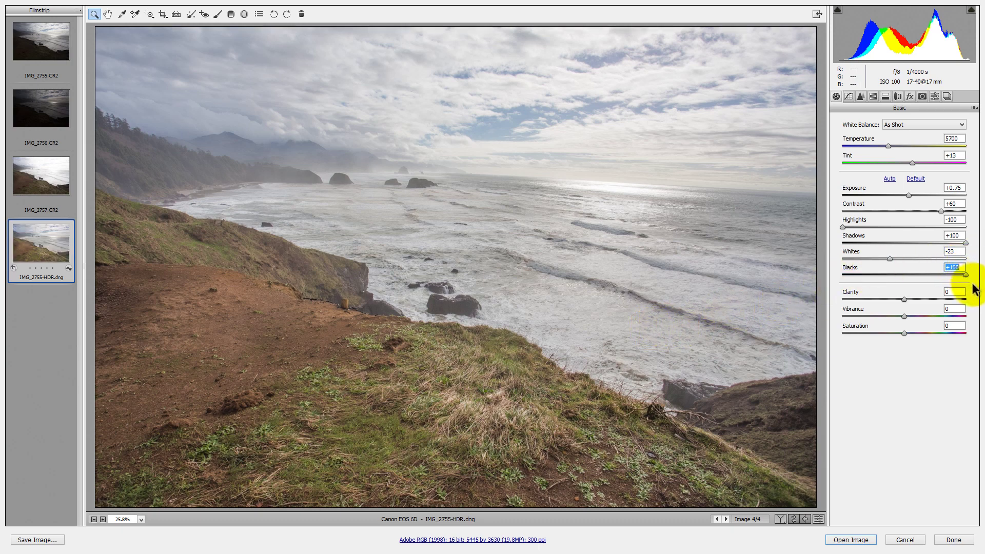
{"action": "left_click_drag", "start_coordinate": [950, 274], "coordinate": [905, 276]}
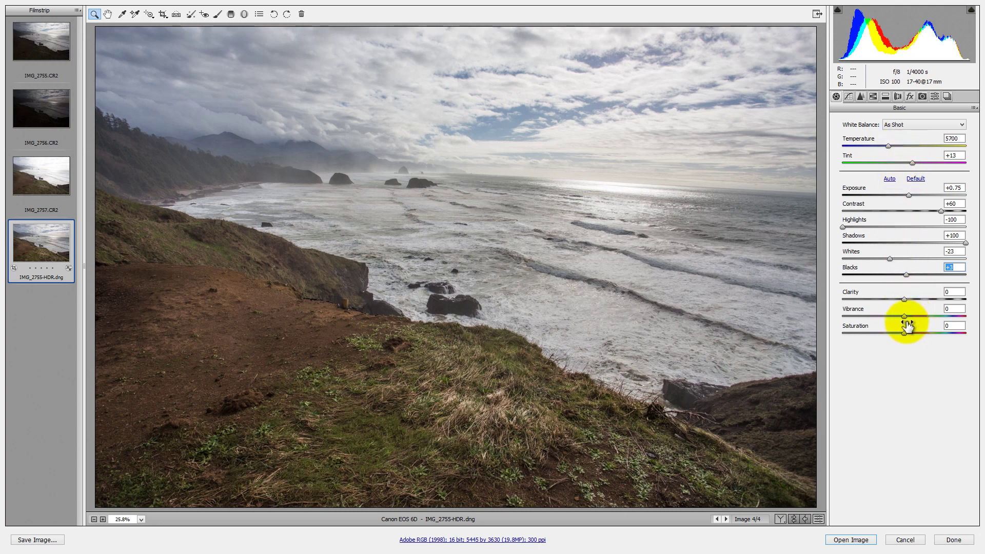
{"action": "left_click_drag", "start_coordinate": [914, 313], "coordinate": [941, 315]}
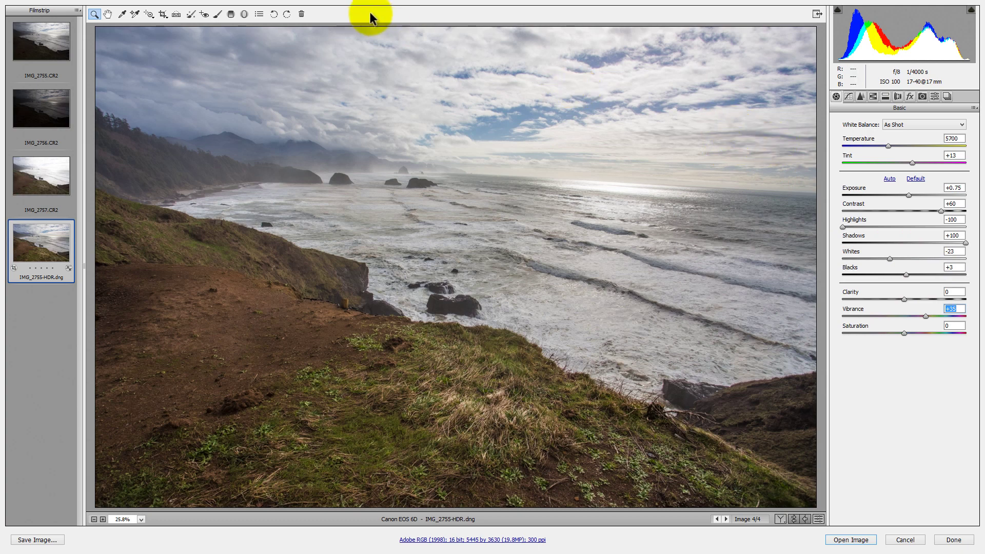
Step: Prepare a new Adjustment Brush with Shadows at -25 and all other effect settings at zero
{"action": "left_click", "coordinate": [216, 15]}
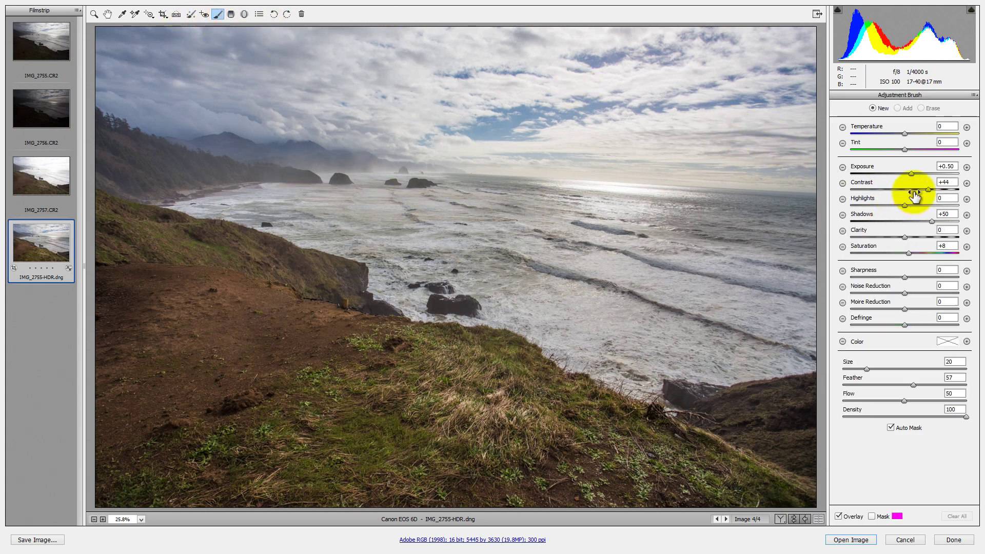
{"action": "left_click", "coordinate": [842, 168]}
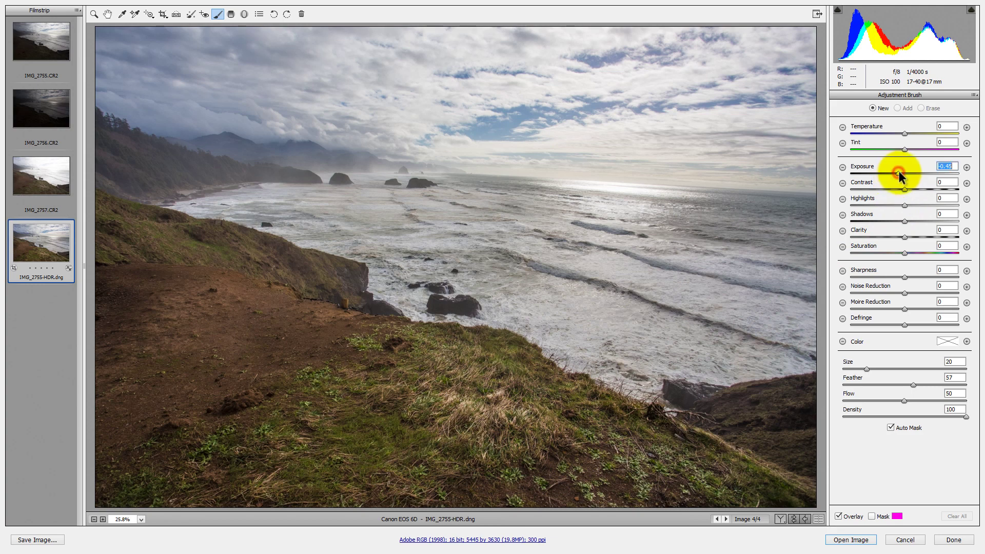
{"action": "type", "text": "0"}
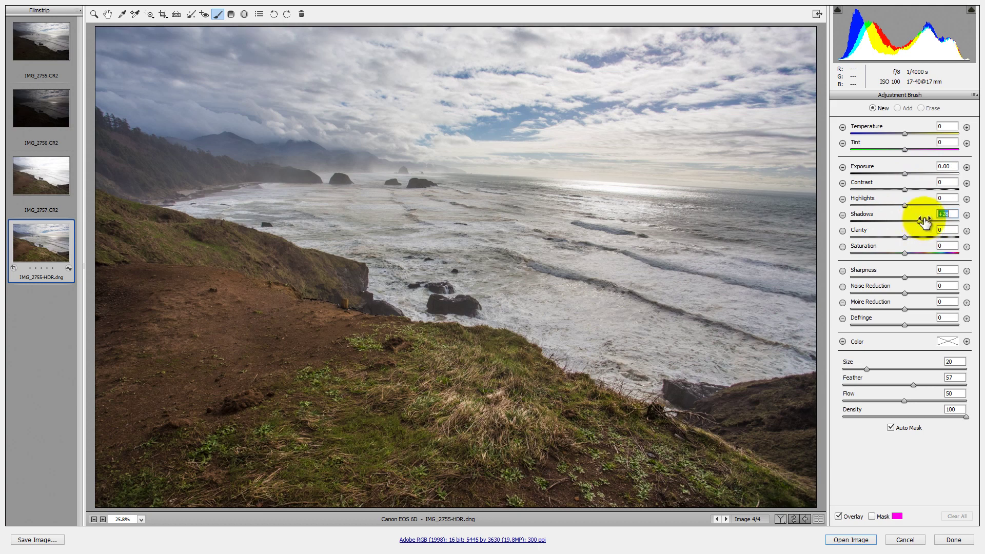
{"action": "left_click", "coordinate": [966, 215]}
{"action": "left_click_drag", "start_coordinate": [884, 217], "coordinate": [854, 213]}
{"action": "left_click", "coordinate": [966, 216]}
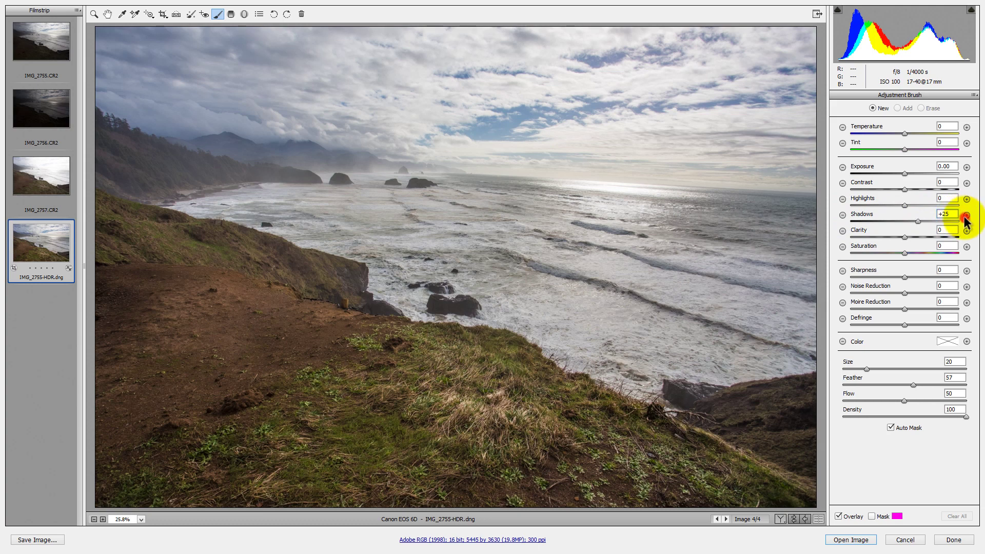
{"action": "left_click", "coordinate": [842, 215]}
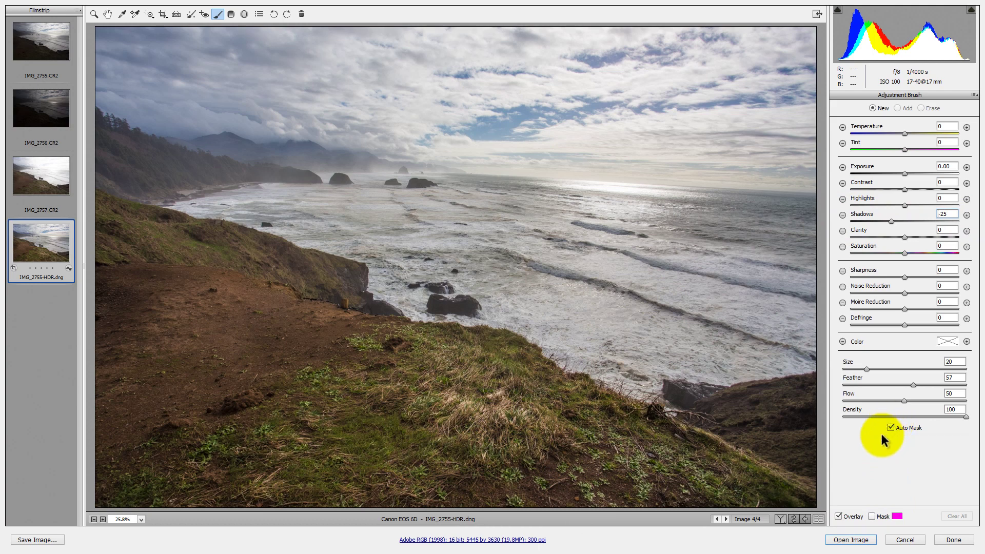
Step: Show the brush mask, keep its magenta overlay on affected areas, and reduce the brush size to 14
{"action": "left_click", "coordinate": [871, 516]}
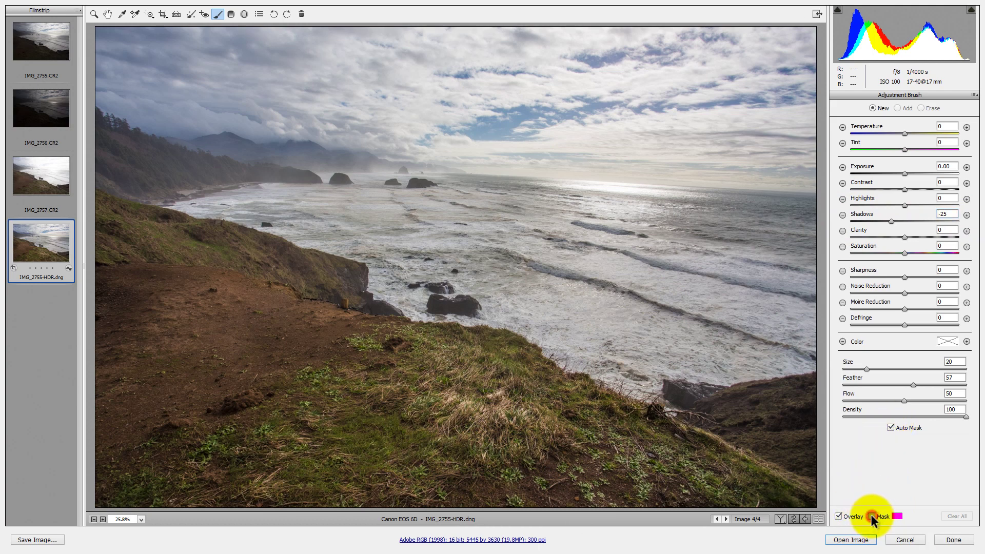
{"action": "left_click", "coordinate": [897, 515]}
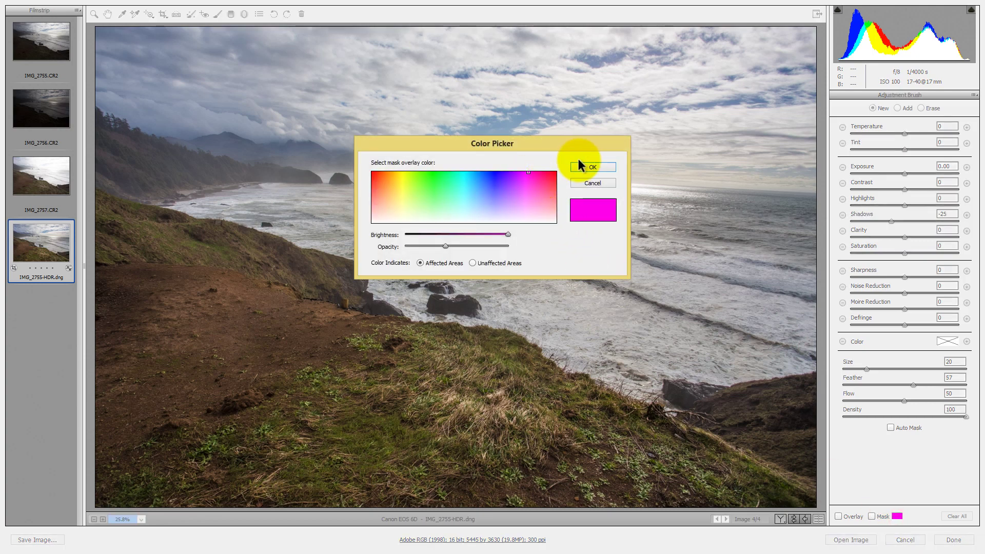
{"action": "left_click", "coordinate": [593, 167]}
{"action": "key", "text": "bracketleft"}
{"action": "key", "text": "bracketleft"}
{"action": "key", "text": "bracketleft"}
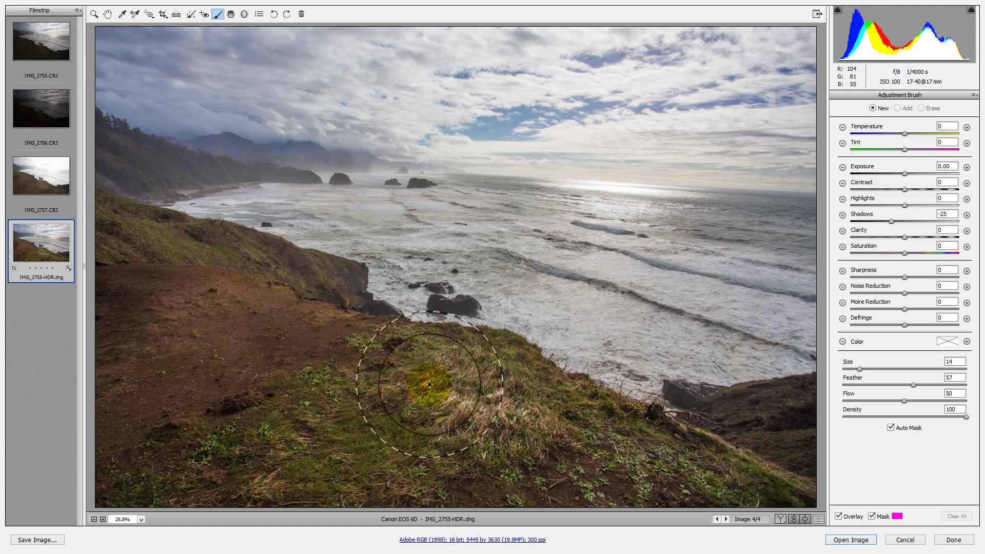
Step: Brush the local adjustment over the dirt and grass foreground, reducing the brush size to 8 for the edges
{"action": "mouse_move", "coordinate": [432, 461]}
{"action": "left_mouse_down"}
{"action": "mouse_move", "coordinate": [451, 433]}
{"action": "mouse_move", "coordinate": [531, 462]}
{"action": "mouse_move", "coordinate": [484, 417]}
{"action": "mouse_move", "coordinate": [435, 451]}
{"action": "mouse_move", "coordinate": [528, 451]}
{"action": "mouse_move", "coordinate": [447, 396]}
{"action": "left_mouse_up"}
{"action": "mouse_move", "coordinate": [346, 415]}
{"action": "left_mouse_down"}
{"action": "mouse_move", "coordinate": [278, 353]}
{"action": "mouse_move", "coordinate": [202, 336]}
{"action": "mouse_move", "coordinate": [163, 372]}
{"action": "mouse_move", "coordinate": [147, 414]}
{"action": "mouse_move", "coordinate": [178, 447]}
{"action": "mouse_move", "coordinate": [248, 472]}
{"action": "mouse_move", "coordinate": [181, 458]}
{"action": "mouse_move", "coordinate": [154, 482]}
{"action": "left_mouse_up"}
{"action": "mouse_move", "coordinate": [531, 474]}
{"action": "left_mouse_down"}
{"action": "mouse_move", "coordinate": [685, 490]}
{"action": "mouse_move", "coordinate": [697, 498]}
{"action": "mouse_move", "coordinate": [688, 521]}
{"action": "left_mouse_up"}
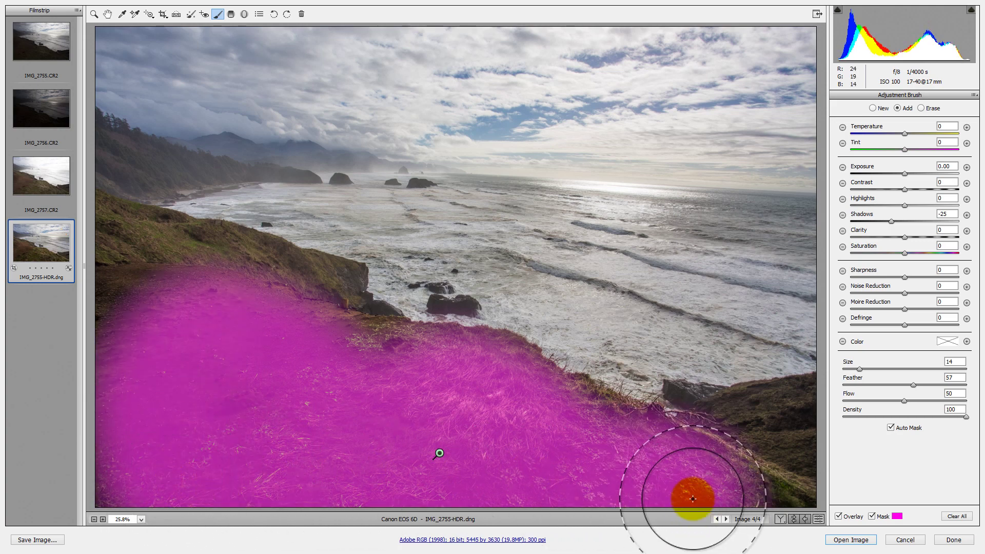
{"action": "key", "text": "bracketleft"}
{"action": "key", "text": "bracketleft"}
{"action": "key", "text": "bracketleft"}
{"action": "key", "text": "bracketleft"}
{"action": "key", "text": "bracketleft"}
{"action": "key", "text": "bracketleft"}
{"action": "mouse_move", "coordinate": [741, 497]}
{"action": "left_mouse_down"}
{"action": "mouse_move", "coordinate": [791, 504]}
{"action": "mouse_move", "coordinate": [595, 411]}
{"action": "mouse_move", "coordinate": [460, 406]}
{"action": "mouse_move", "coordinate": [403, 358]}
{"action": "mouse_move", "coordinate": [161, 298]}
{"action": "mouse_move", "coordinate": [115, 313]}
{"action": "mouse_move", "coordinate": [84, 422]}
{"action": "mouse_move", "coordinate": [84, 492]}
{"action": "left_mouse_up"}
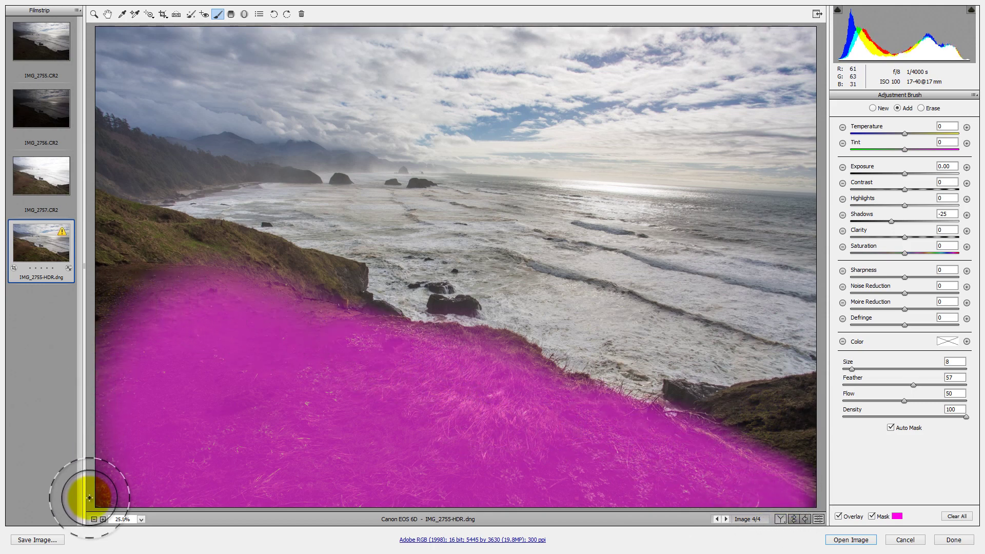
Step: Hide the mask, set the foreground adjustment to Shadows +100, Exposure +0.30, Saturation +33 and Clarity +42, and compare it with the defaults
{"action": "left_click", "coordinate": [871, 517]}
{"action": "left_click_drag", "start_coordinate": [891, 221], "coordinate": [975, 222]}
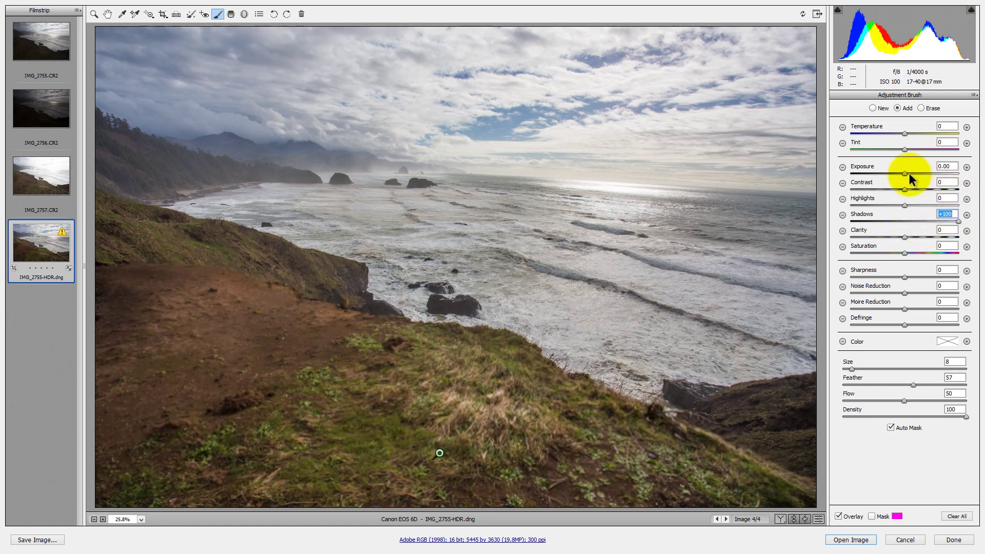
{"action": "left_click_drag", "start_coordinate": [907, 174], "coordinate": [909, 173]}
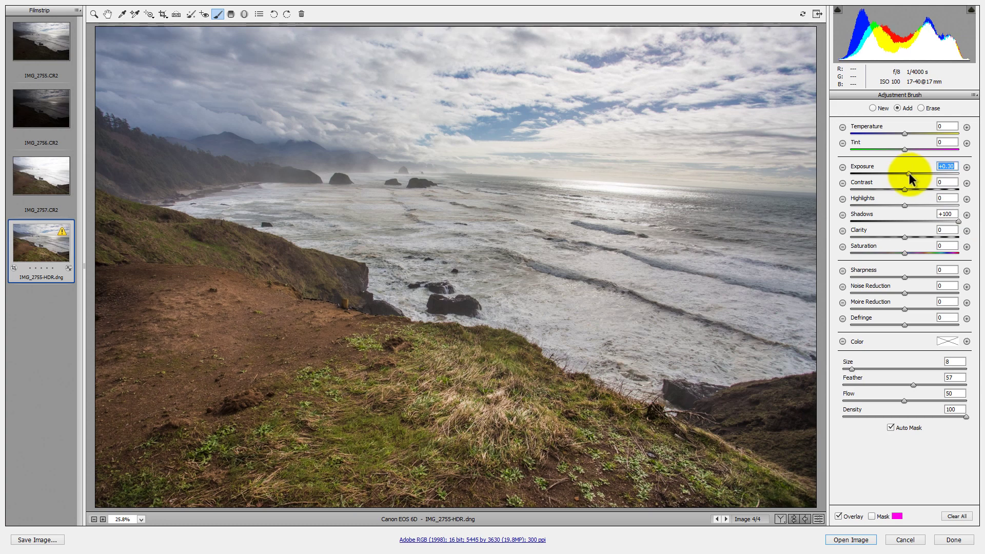
{"action": "left_click_drag", "start_coordinate": [917, 252], "coordinate": [921, 252]}
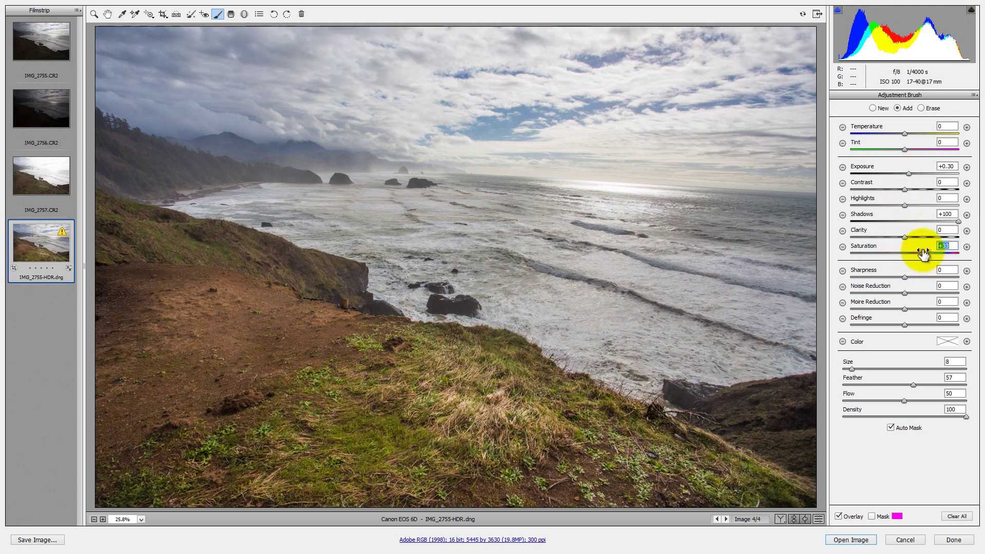
{"action": "left_click_drag", "start_coordinate": [905, 235], "coordinate": [926, 231]}
{"action": "left_click", "coordinate": [817, 519]}
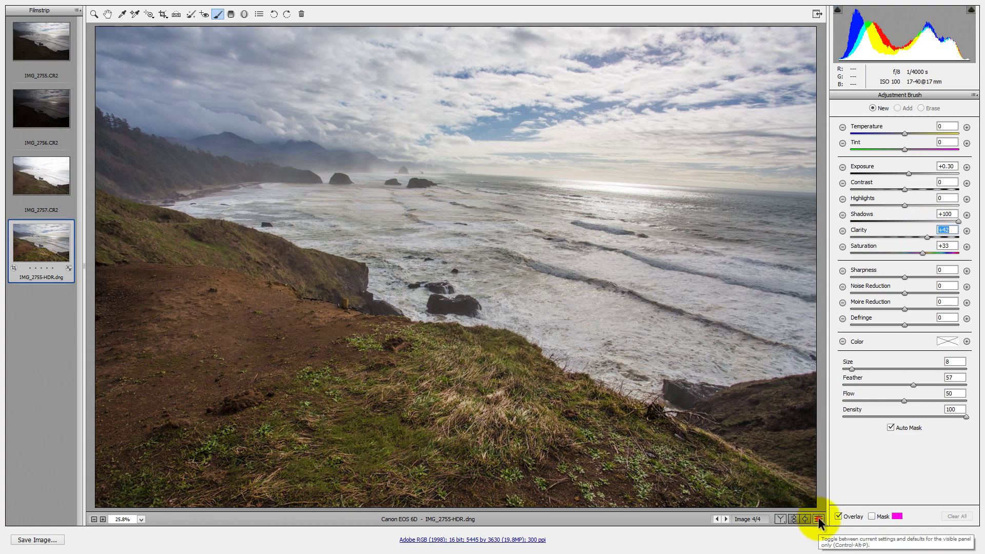
{"action": "left_click", "coordinate": [818, 518]}
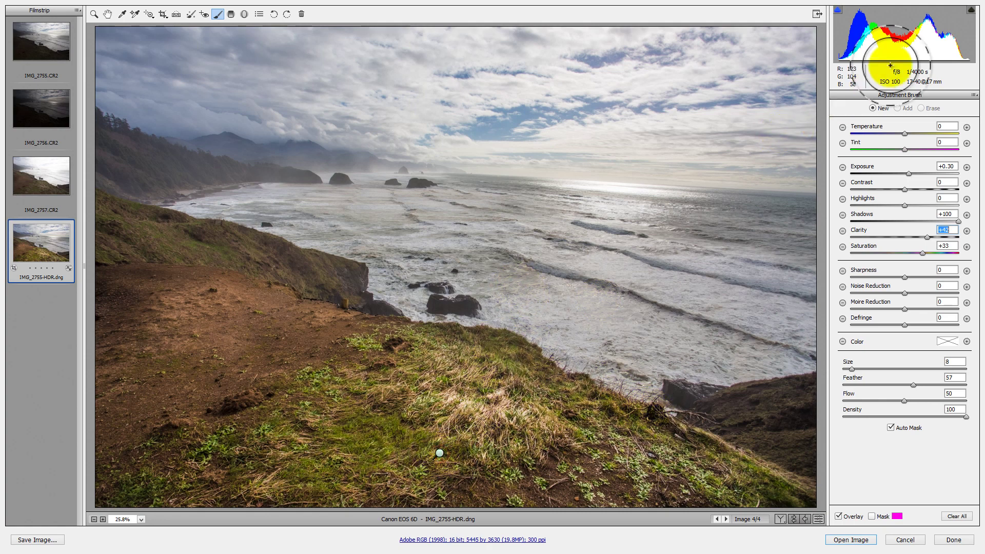
Step: Brush a new local adjustment over the sky, starting at size 26 and reducing to 18, and check its mask overlay
{"action": "left_click", "coordinate": [873, 108]}
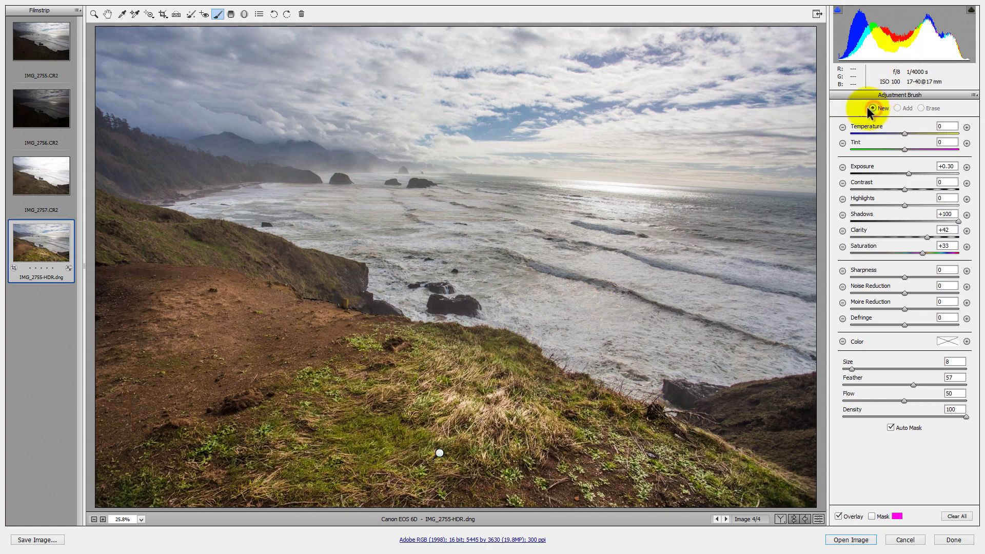
{"action": "key", "text": "bracketright"}
{"action": "key", "text": "bracketright"}
{"action": "key", "text": "bracketright"}
{"action": "key", "text": "bracketright"}
{"action": "key", "text": "bracketright"}
{"action": "key", "text": "bracketright"}
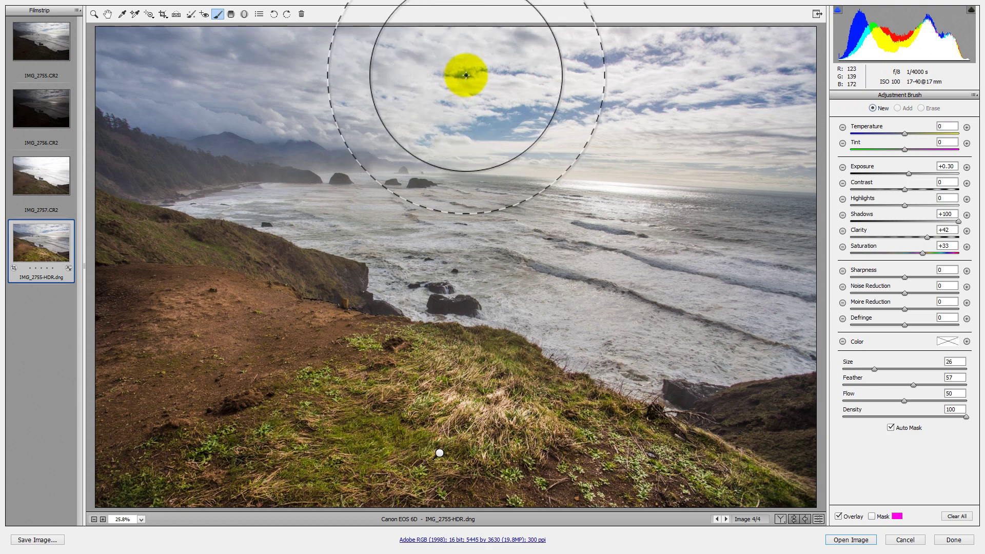
{"action": "left_click", "coordinate": [480, 74]}
{"action": "key", "text": "bracketleft"}
{"action": "key", "text": "bracketleft"}
{"action": "key", "text": "bracketleft"}
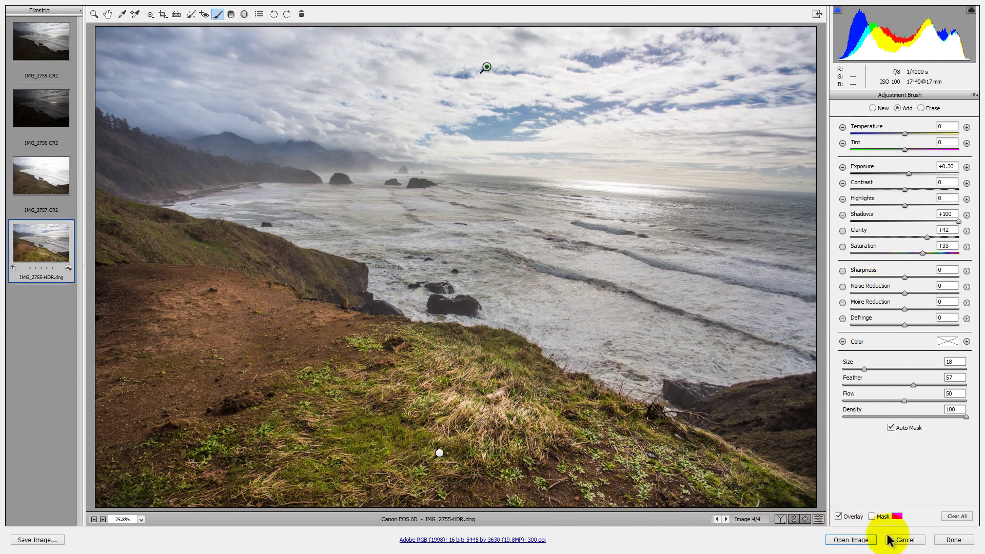
{"action": "left_click", "coordinate": [872, 516]}
{"action": "left_click", "coordinate": [872, 516]}
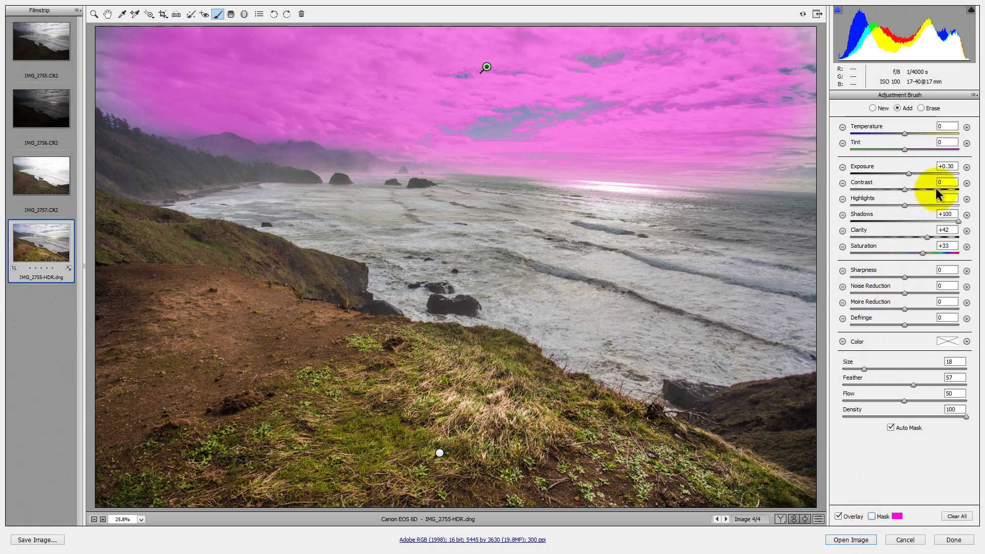
Step: Set the sky adjustment to Shadows +13, Saturation +98, Clarity -18, Temperature +4 and Exposure +0.35
{"action": "left_click", "coordinate": [947, 230]}
{"action": "left_click_drag", "start_coordinate": [958, 221], "coordinate": [912, 221]}
{"action": "left_click_drag", "start_coordinate": [922, 257], "coordinate": [894, 234]}
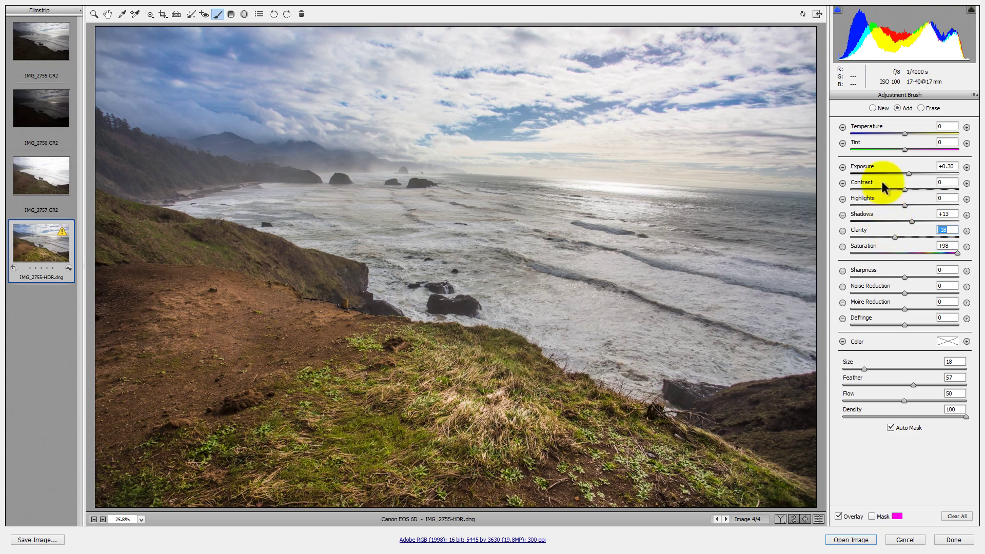
{"action": "left_click", "coordinate": [905, 133]}
{"action": "mouse_move", "coordinate": [905, 135]}
{"action": "left_mouse_down"}
{"action": "mouse_move", "coordinate": [919, 136]}
{"action": "mouse_move", "coordinate": [898, 135]}
{"action": "mouse_move", "coordinate": [906, 139]}
{"action": "left_mouse_up"}
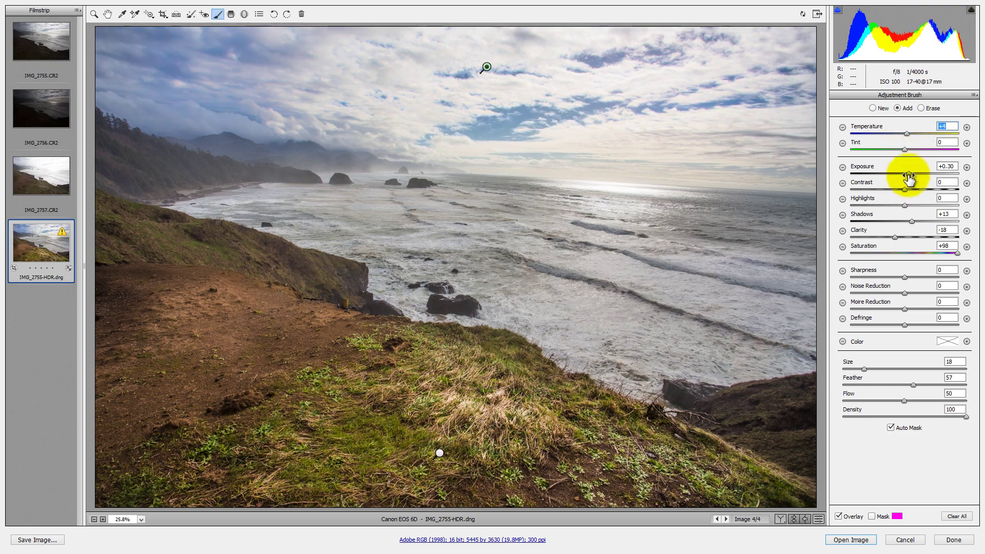
{"action": "mouse_move", "coordinate": [909, 173]}
{"action": "left_mouse_down"}
{"action": "mouse_move", "coordinate": [933, 174]}
{"action": "mouse_move", "coordinate": [897, 177]}
{"action": "mouse_move", "coordinate": [909, 182]}
{"action": "left_mouse_up"}
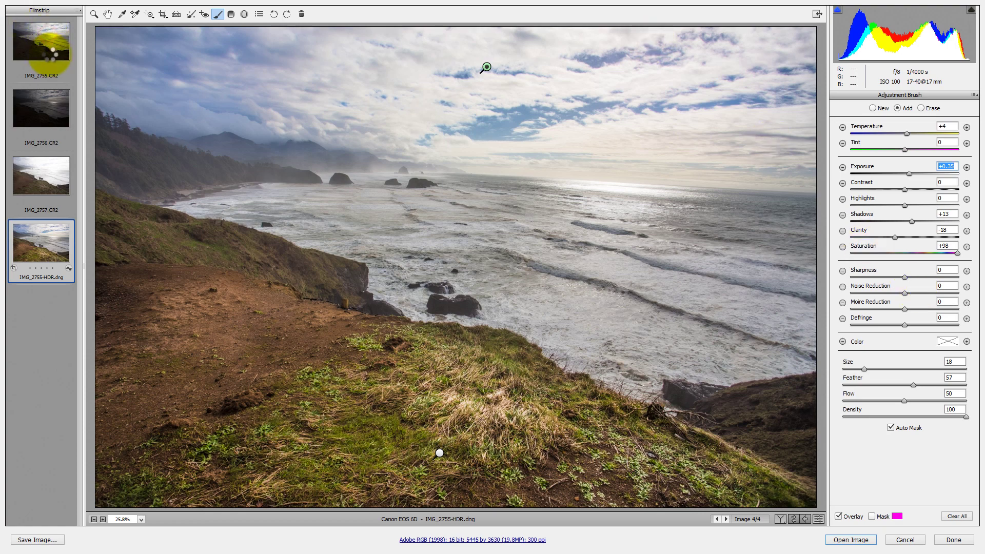
Step: Review the Merge to HDR command for the three source exposures without running it, and return to IMG_2755-HDR.dng
{"action": "left_click", "coordinate": [52, 49]}
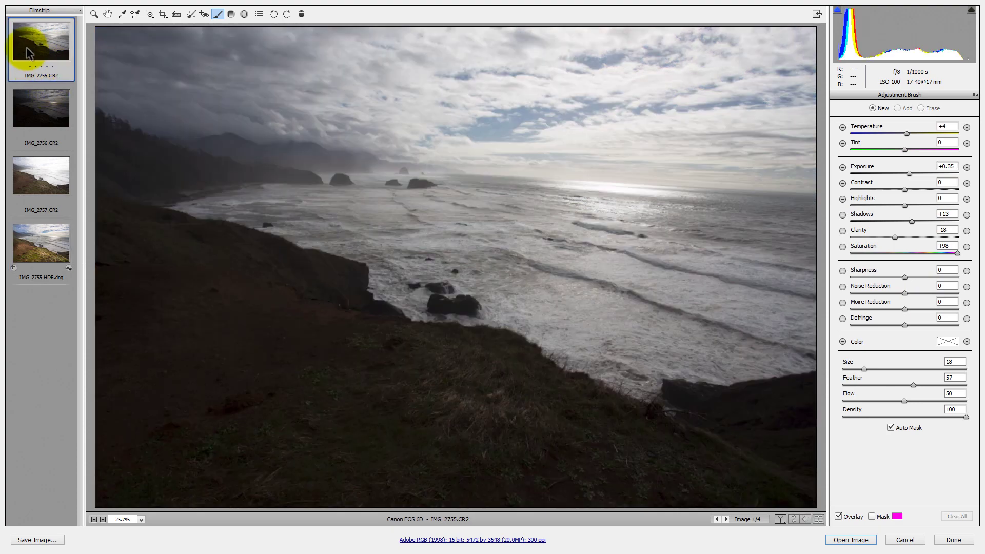
{"action": "left_click", "coordinate": [77, 10]}
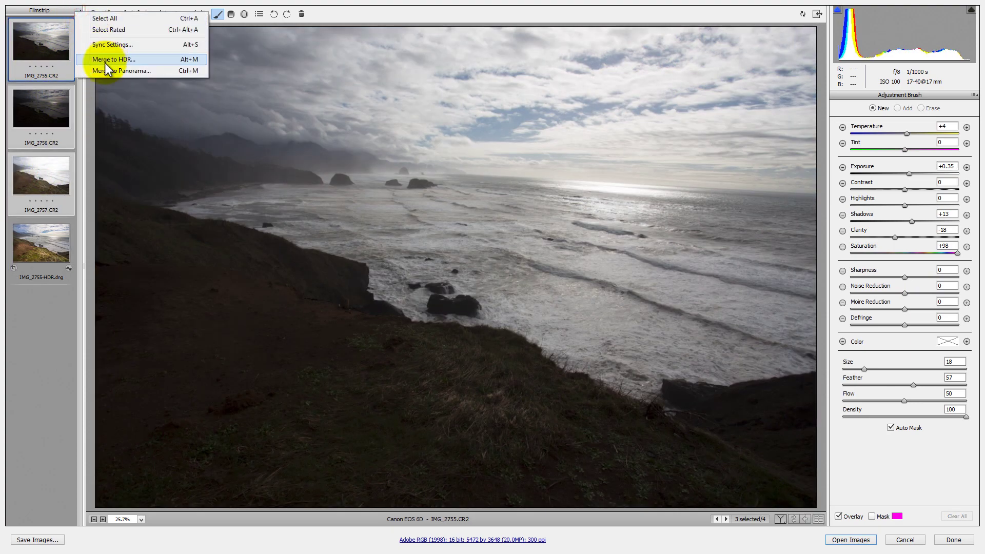
{"action": "left_click", "coordinate": [11, 370]}
{"action": "left_click", "coordinate": [55, 254]}
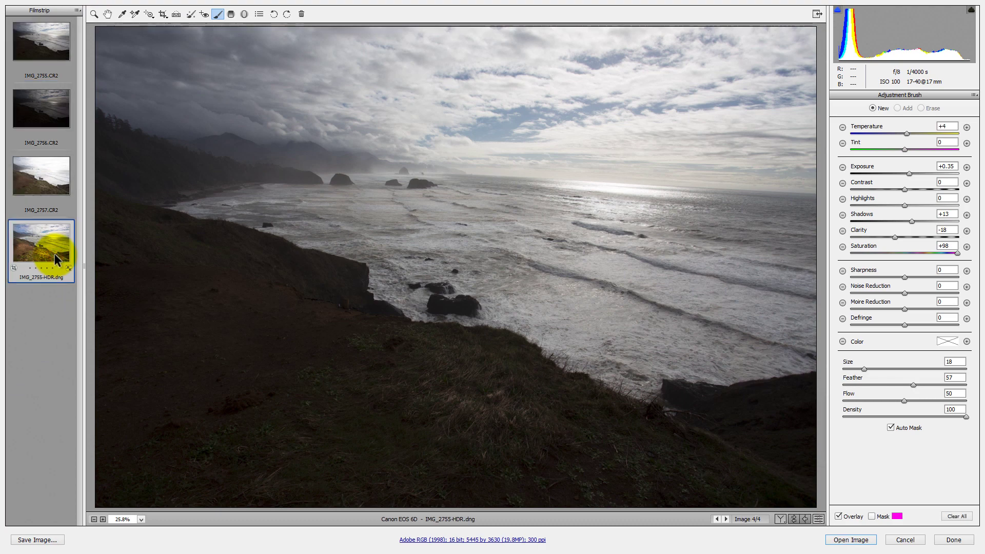